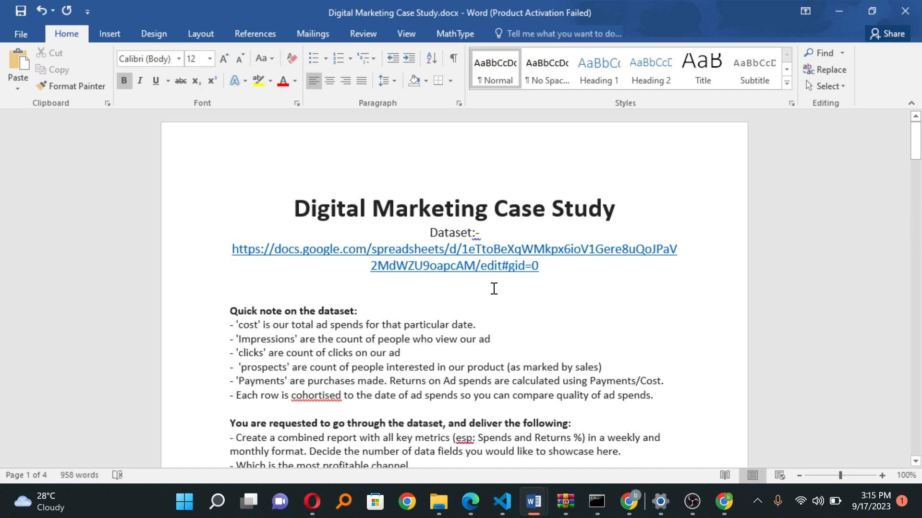
Step: Read through the Digital Marketing Case Study document, covering the dataset notes, deliverables, key terms and KPI formulas
scroll(494, 289, down, 3)
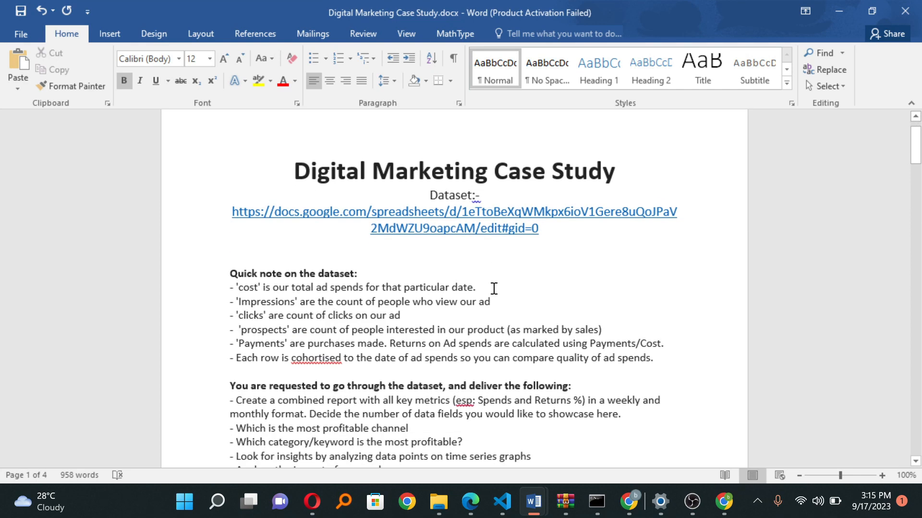
scroll(493, 288, down, 6)
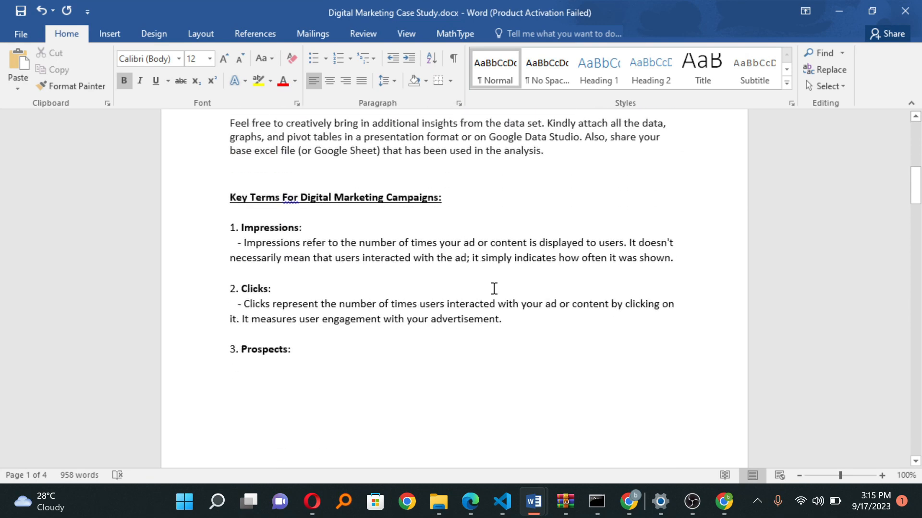
scroll(493, 288, down, 3)
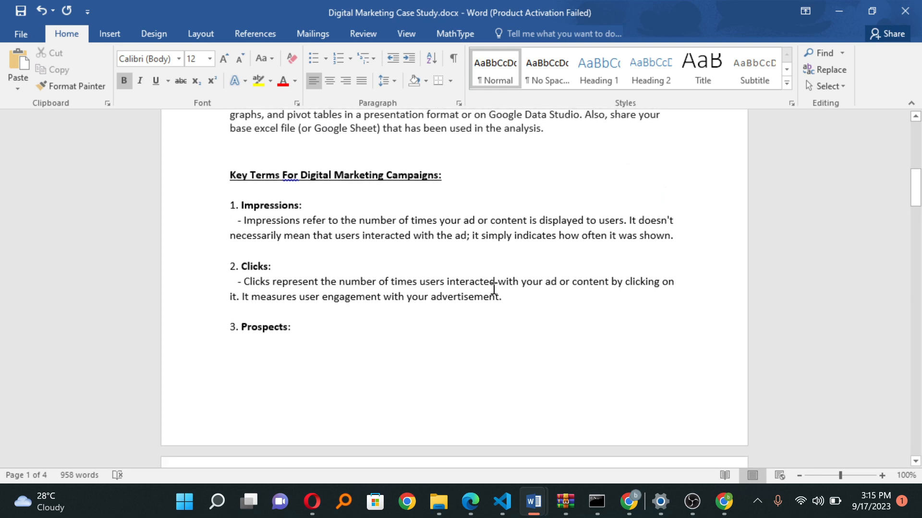
scroll(494, 289, down, 5)
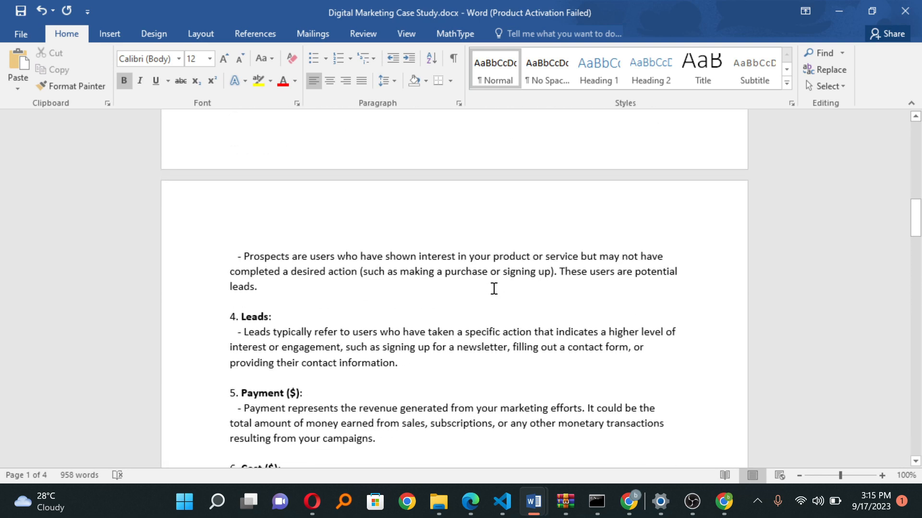
scroll(494, 288, down, 6)
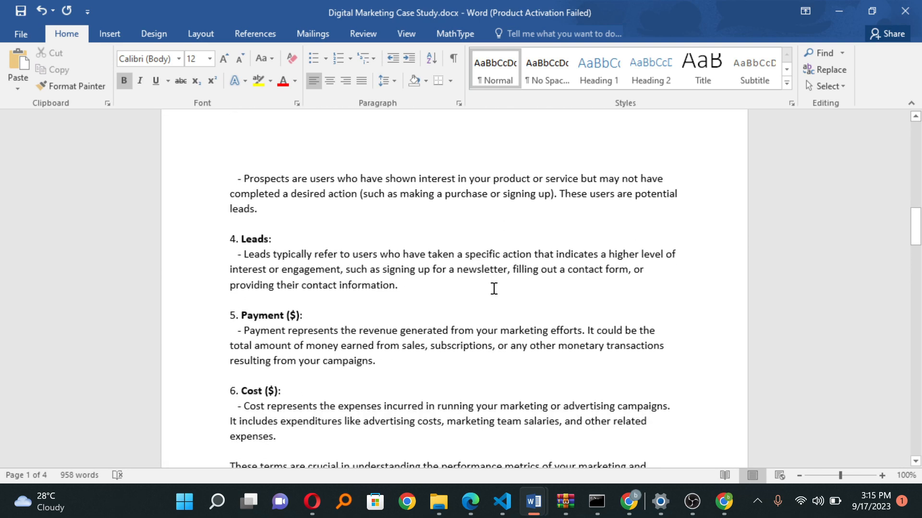
scroll(493, 288, down, 10)
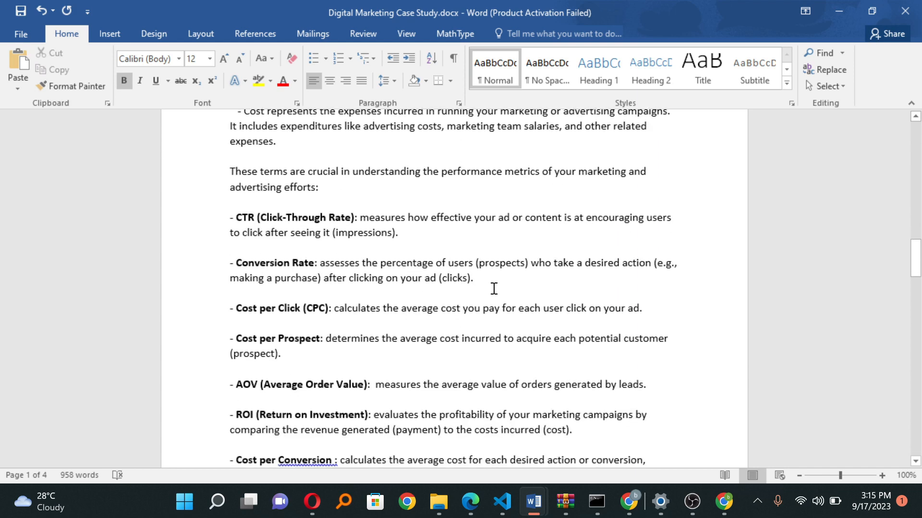
scroll(494, 289, down, 5)
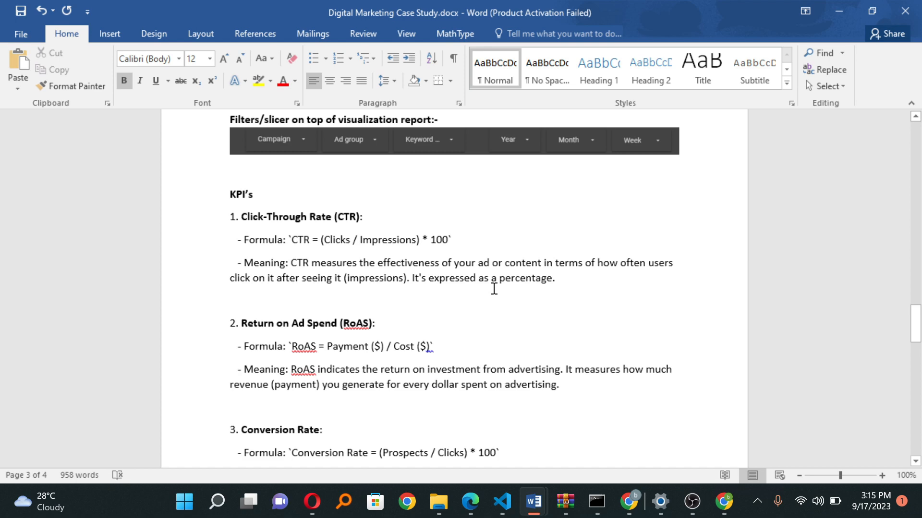
scroll(494, 288, down, 1)
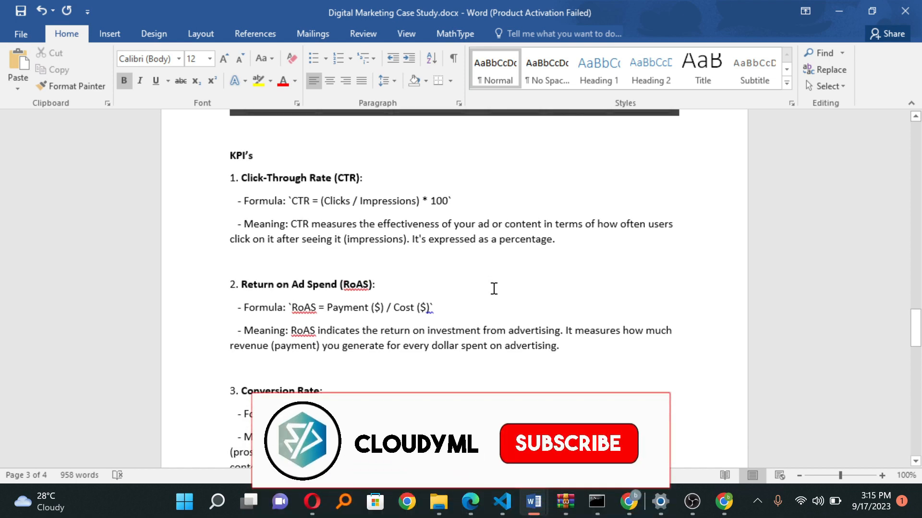
scroll(494, 288, down, 1)
scroll(494, 288, down, 7)
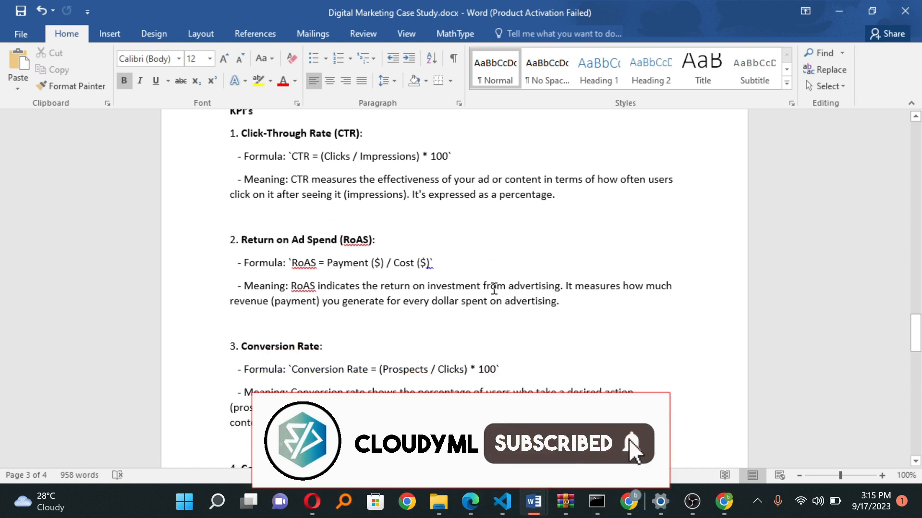
scroll(494, 289, down, 8)
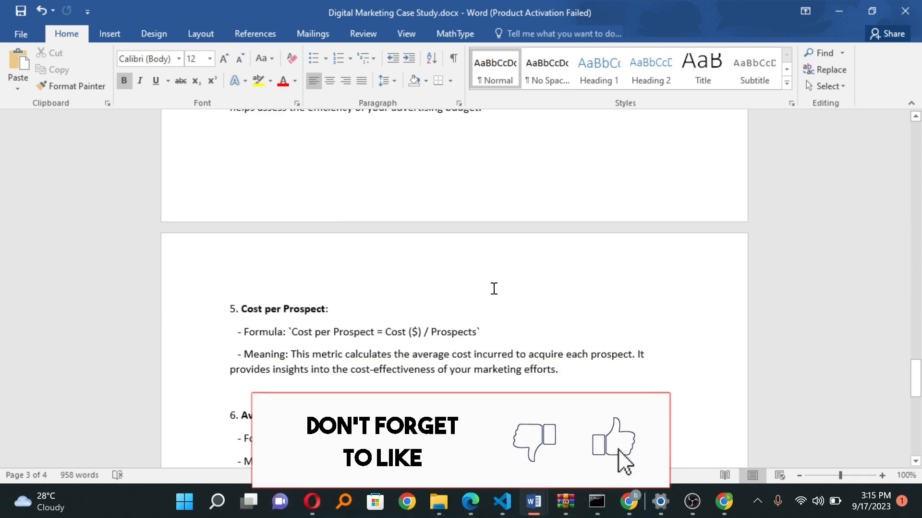
scroll(494, 289, down, 3)
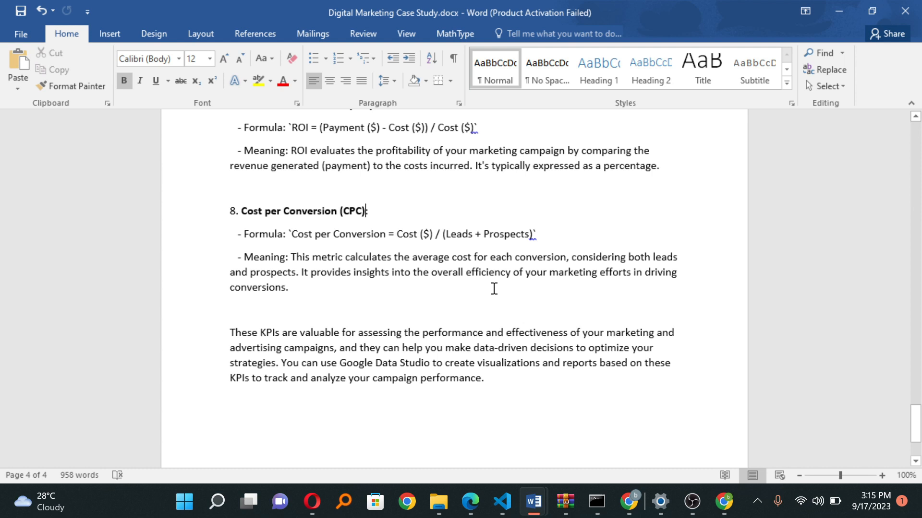
scroll(494, 289, down, 3)
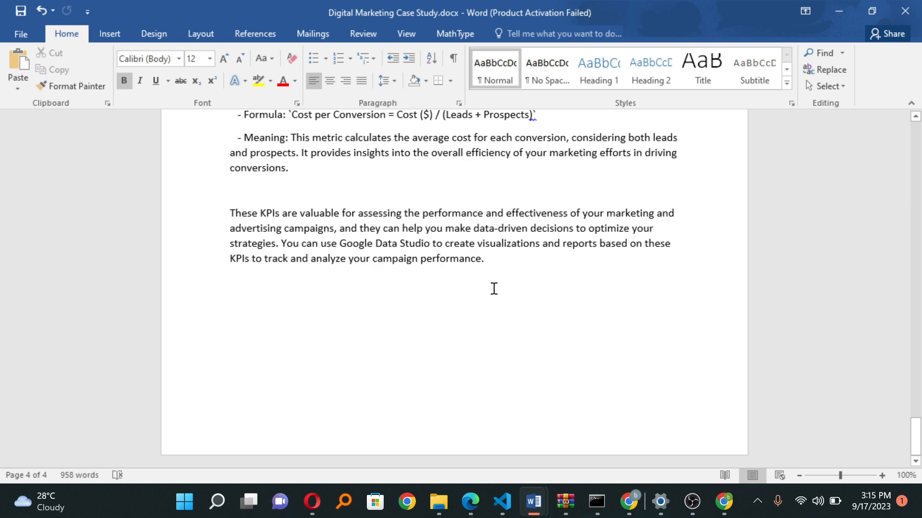
scroll(494, 288, up, 10)
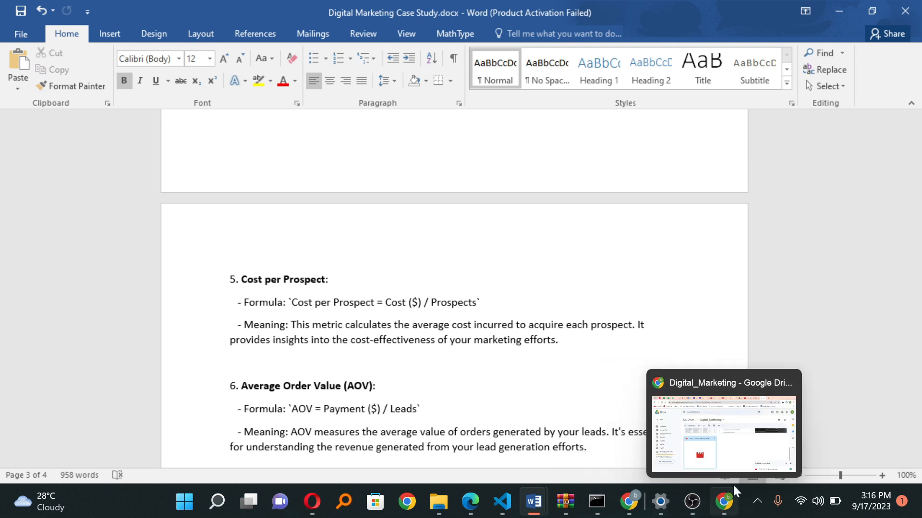
Step: Switch to Chrome, open Looker Studio in a new tab and start a blank report
click(739, 463)
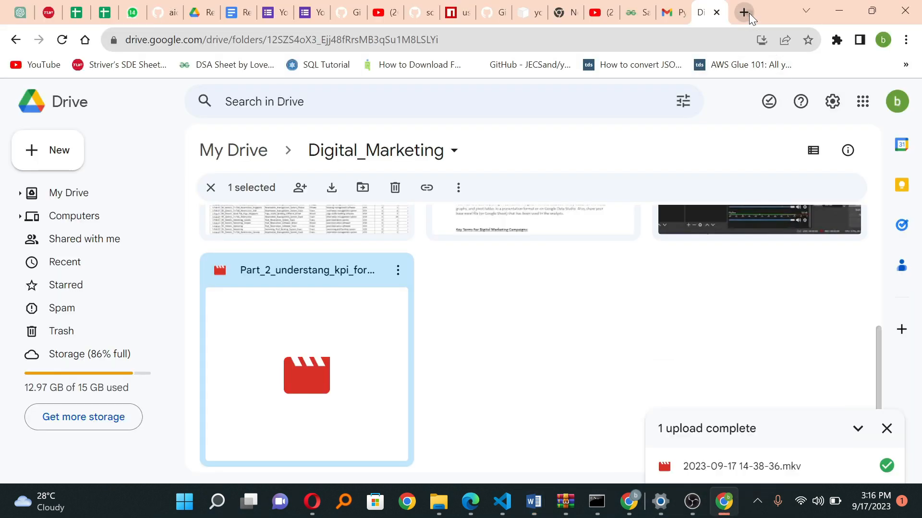
click(749, 13)
text(look)
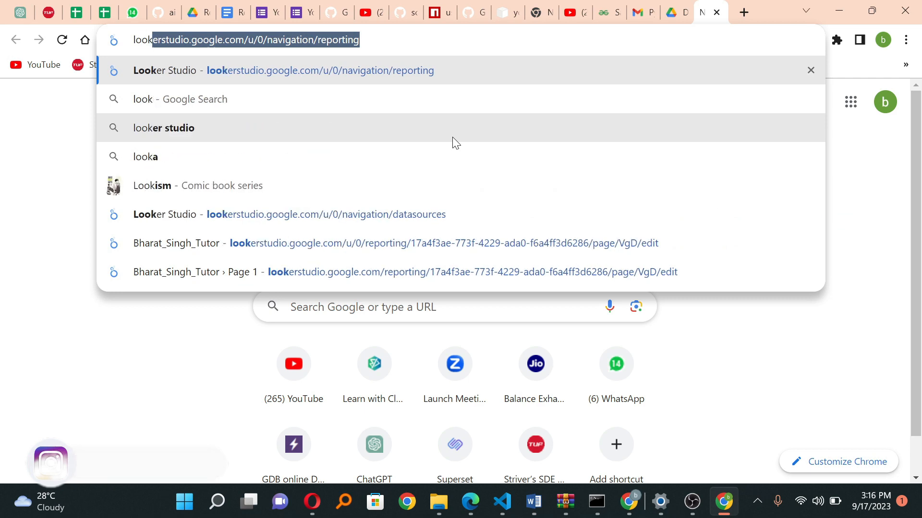
key(Return)
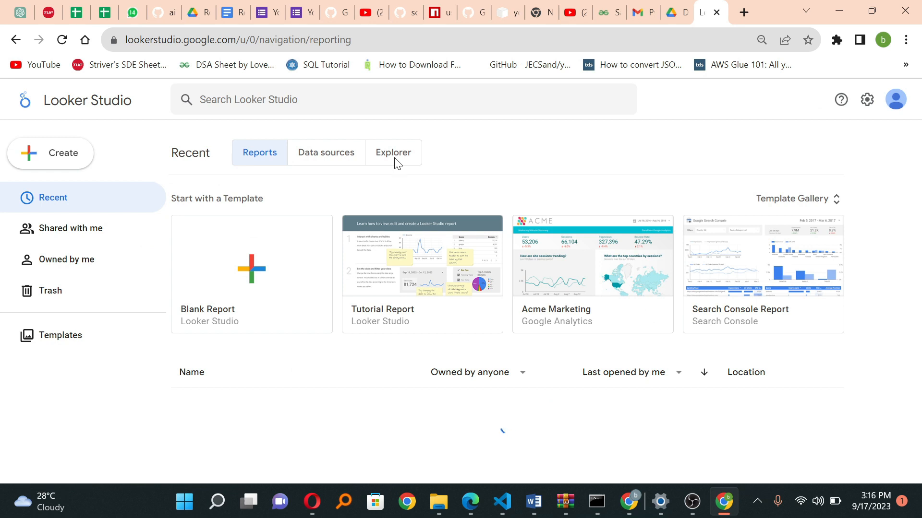
click(239, 262)
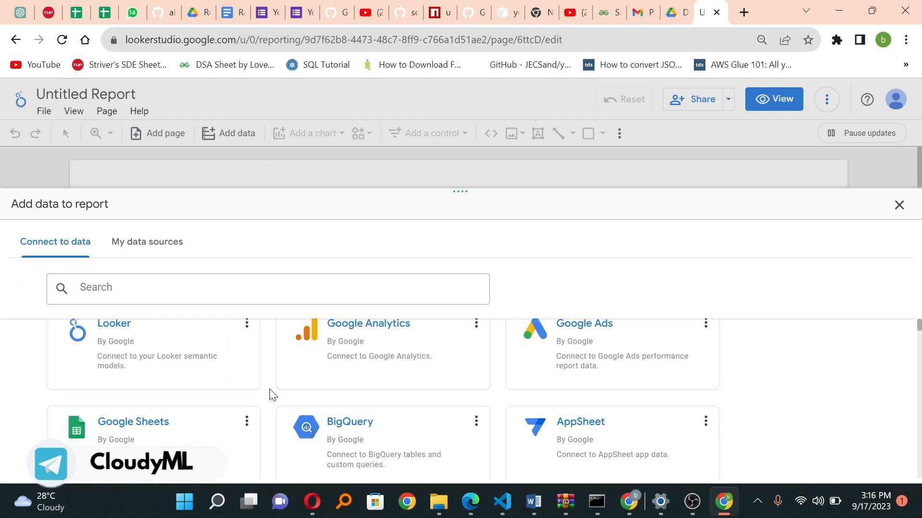
Step: Choose the Google Sheets connector and select the Digital_Marketing_Dataset spreadsheet as the report's data source
scroll(272, 394, down, 2)
scroll(272, 395, up, 2)
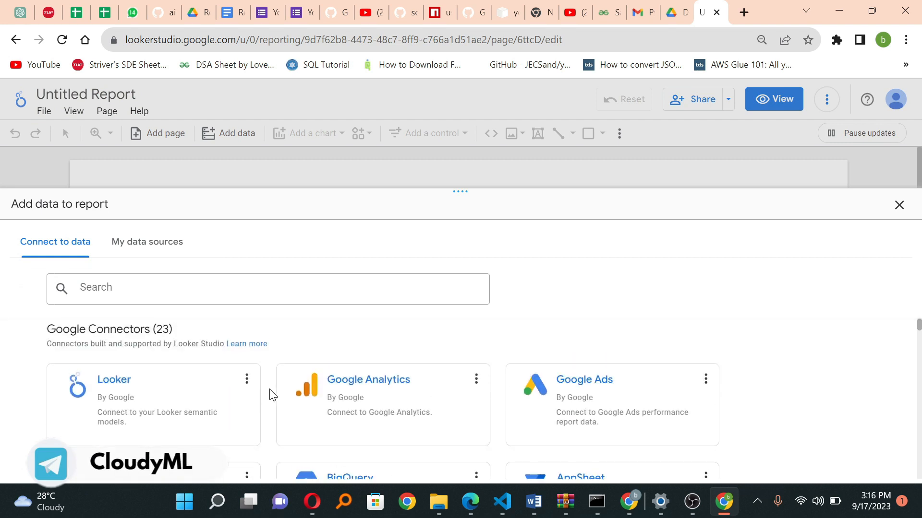
scroll(272, 394, down, 6)
scroll(270, 393, down, 5)
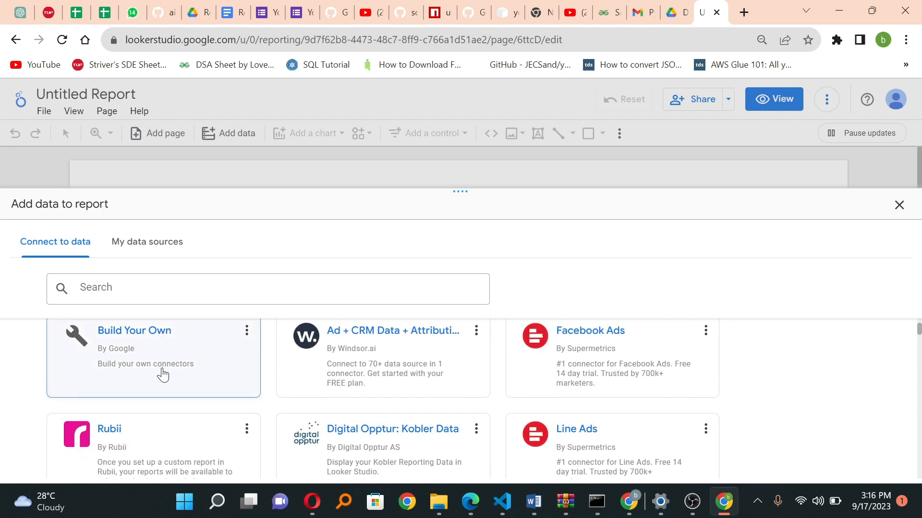
scroll(263, 434, up, 10)
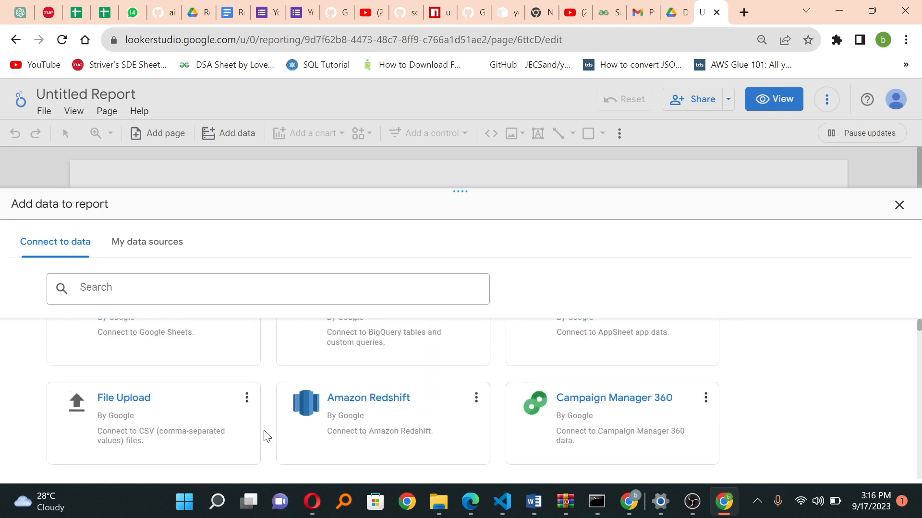
scroll(264, 436, up, 2)
scroll(264, 436, down, 2)
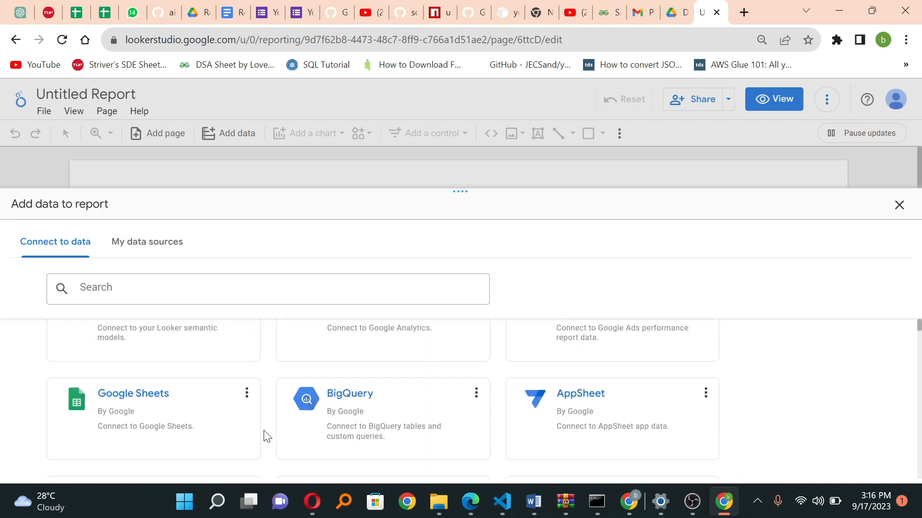
click(130, 397)
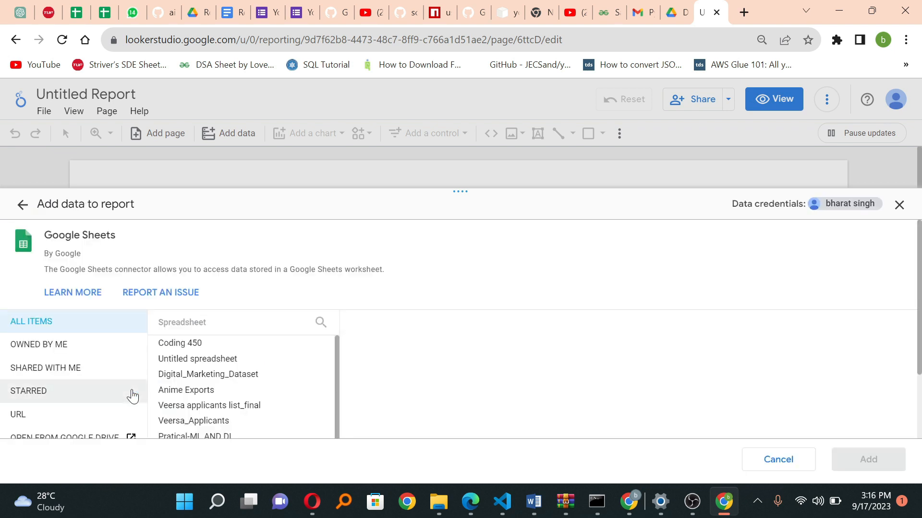
click(221, 376)
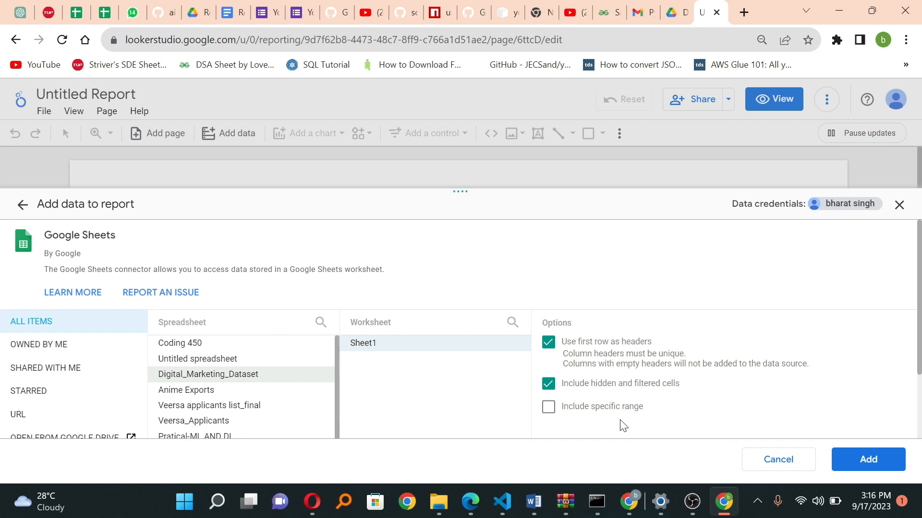
Step: Add Sheet1 of the dataset to the report, with first-row headers and hidden and filtered cells included but no specific range
scroll(622, 425, down, 1)
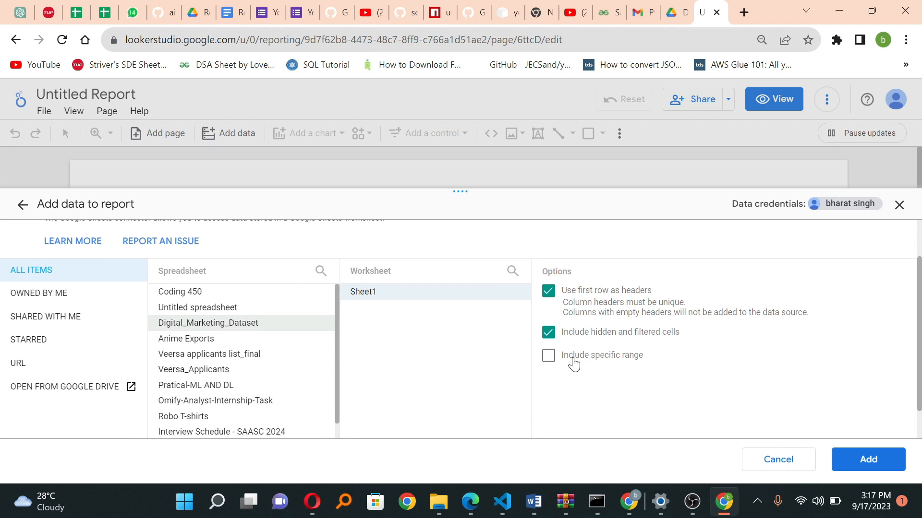
click(548, 356)
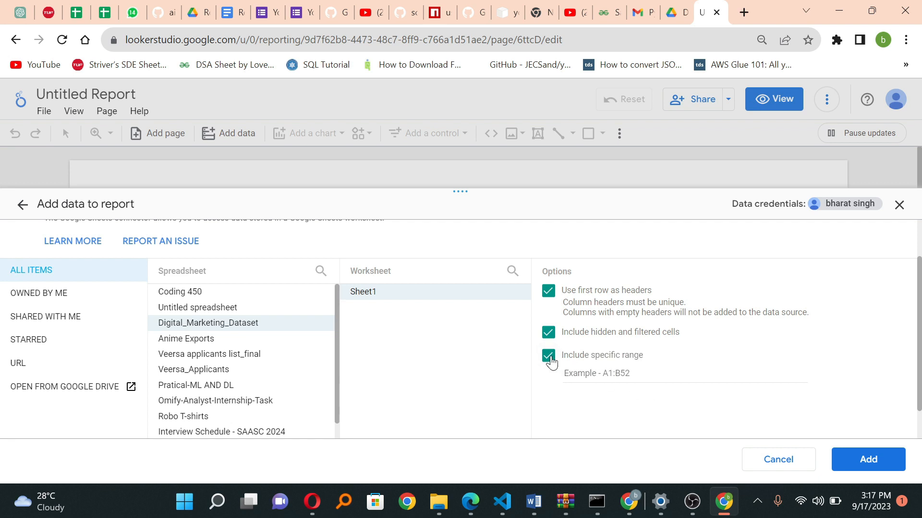
click(550, 358)
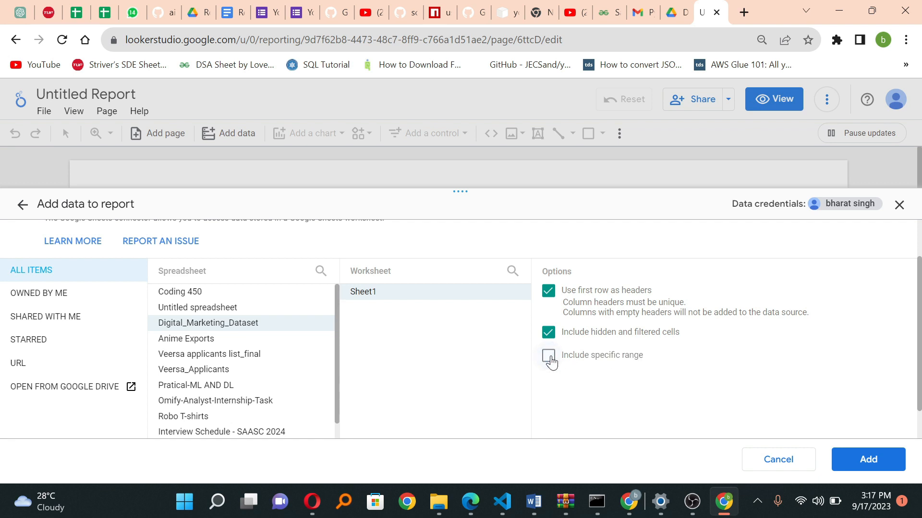
click(857, 459)
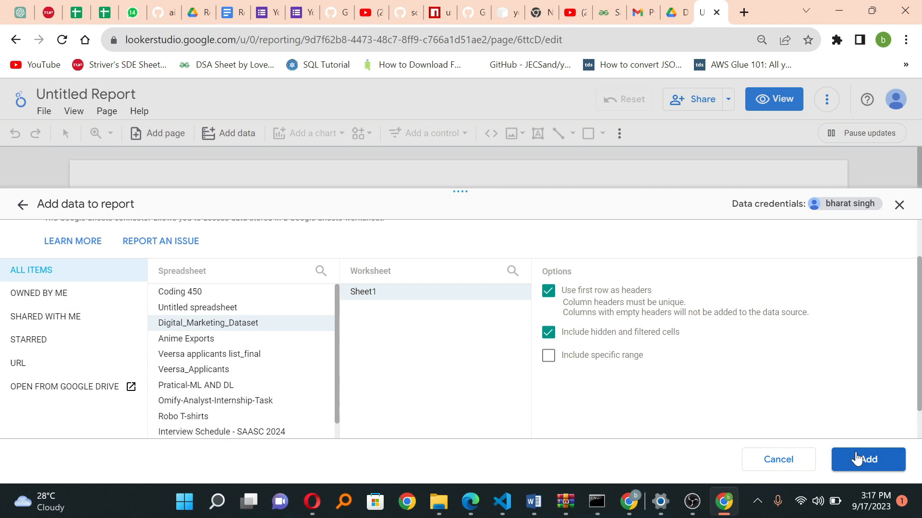
click(856, 458)
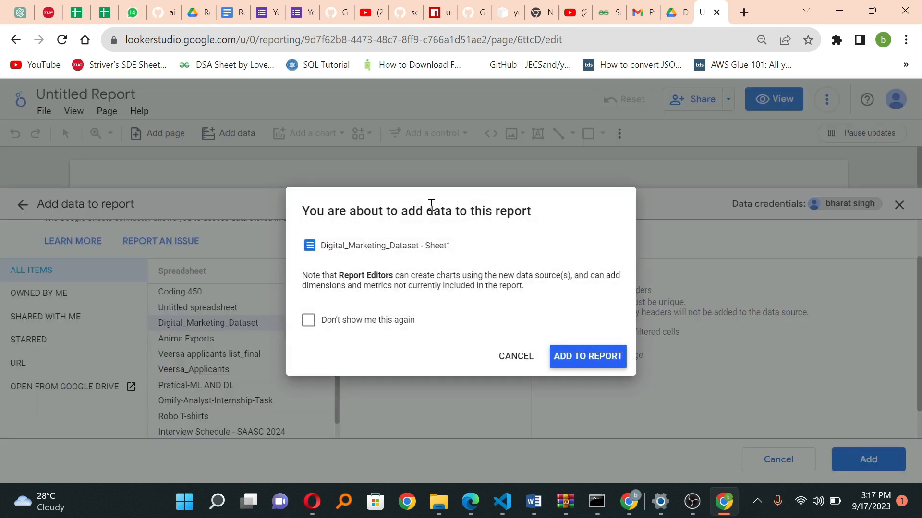
click(581, 363)
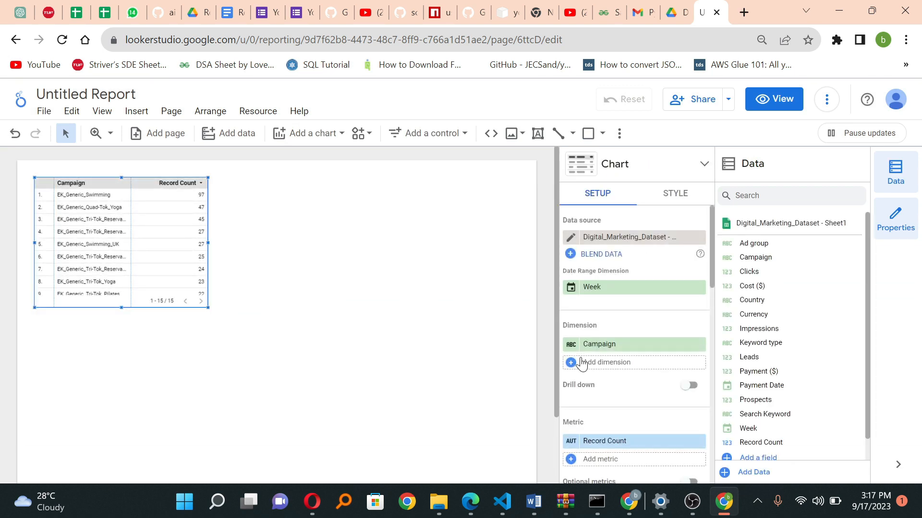
Step: Start a new calculated field in the dataset and name it "CTR (Click Through rate)"
scroll(764, 370, down, 1)
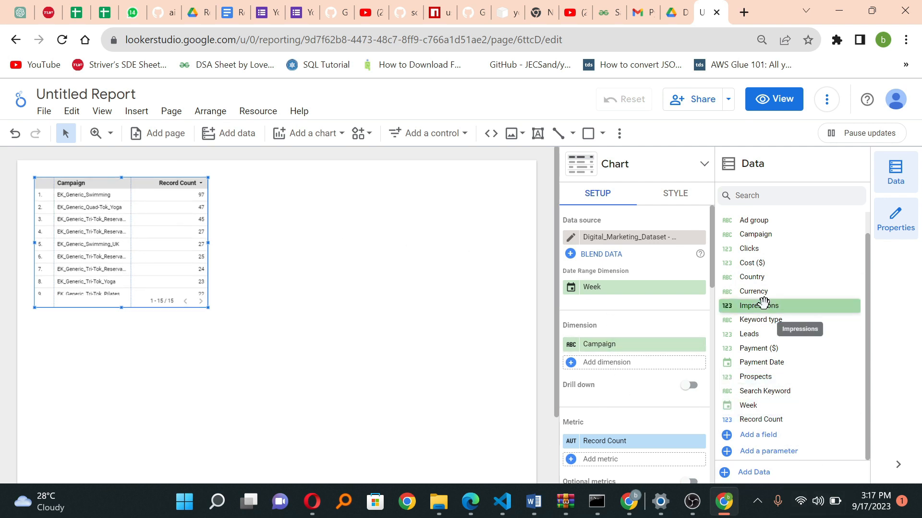
scroll(763, 303, up, 1)
scroll(764, 302, down, 1)
scroll(798, 296, up, 1)
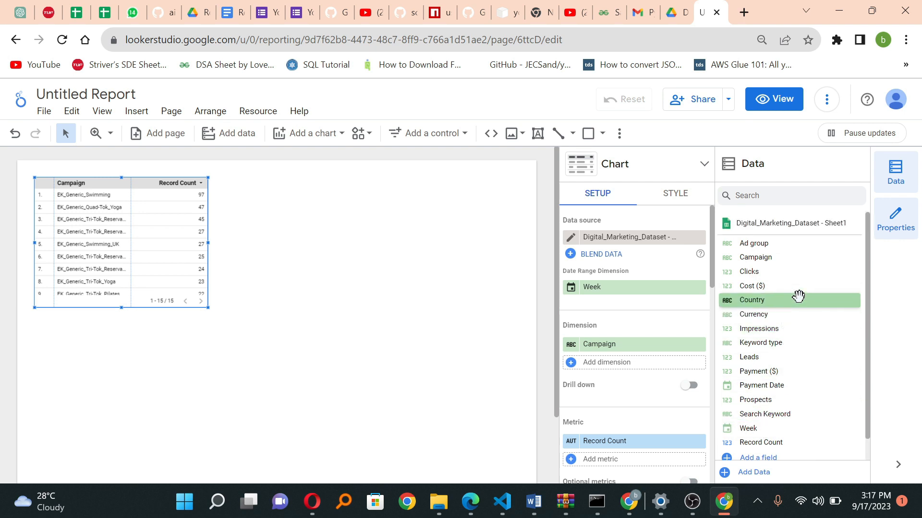
scroll(798, 295, down, 1)
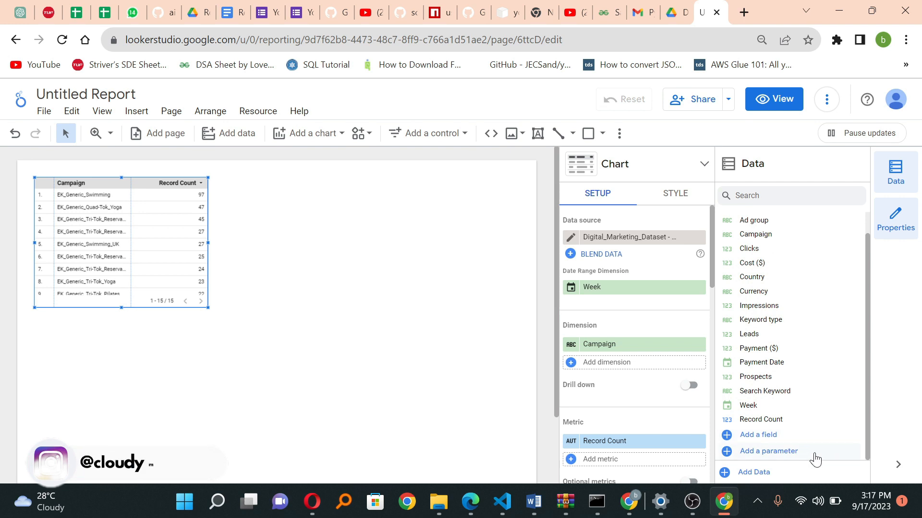
click(792, 438)
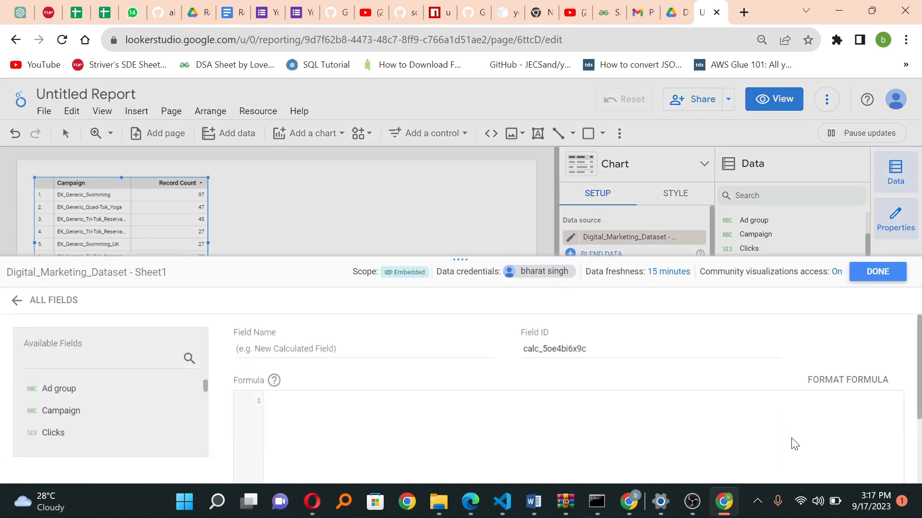
click(391, 347)
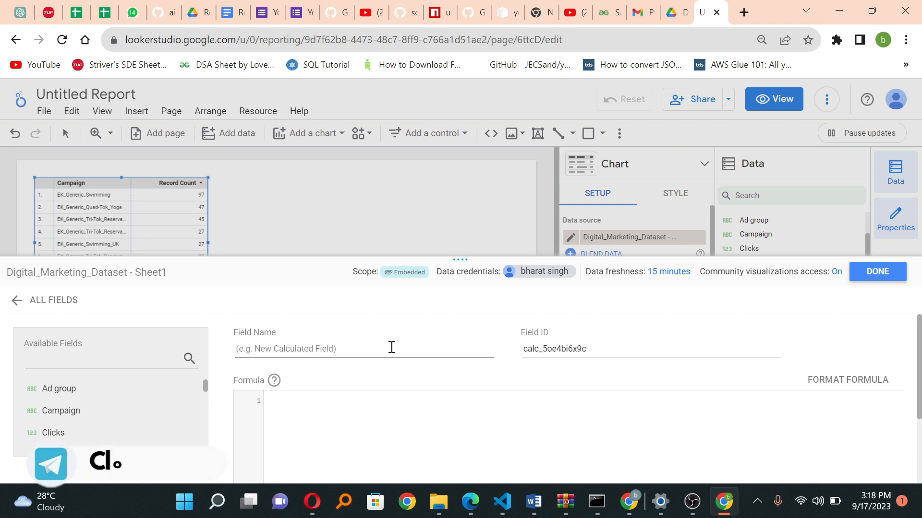
text(CTR (C)
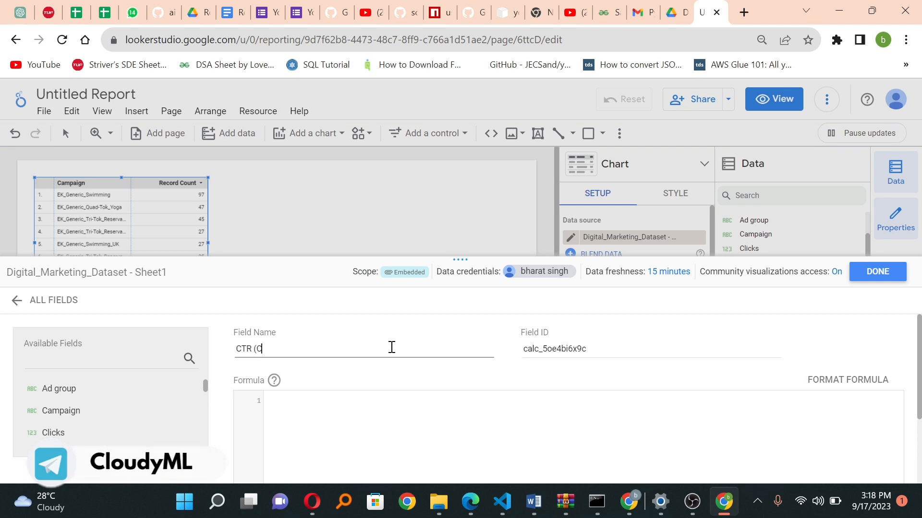
text(k)
key(BackSpace)
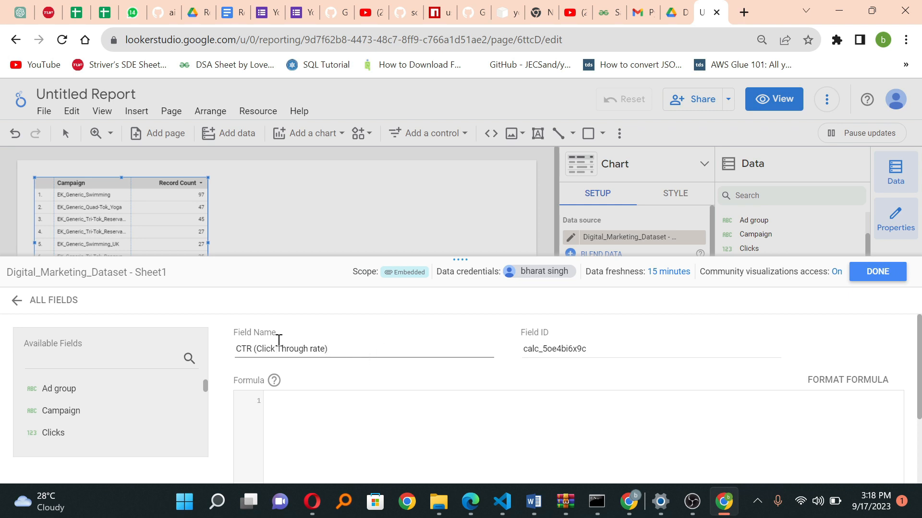
Step: Correct the field name to "CTR (Click through rate)" and enter its formula as Clicks divided by Impressions, expressed as a percentage
key(BackSpace)
text(t)
click(295, 420)
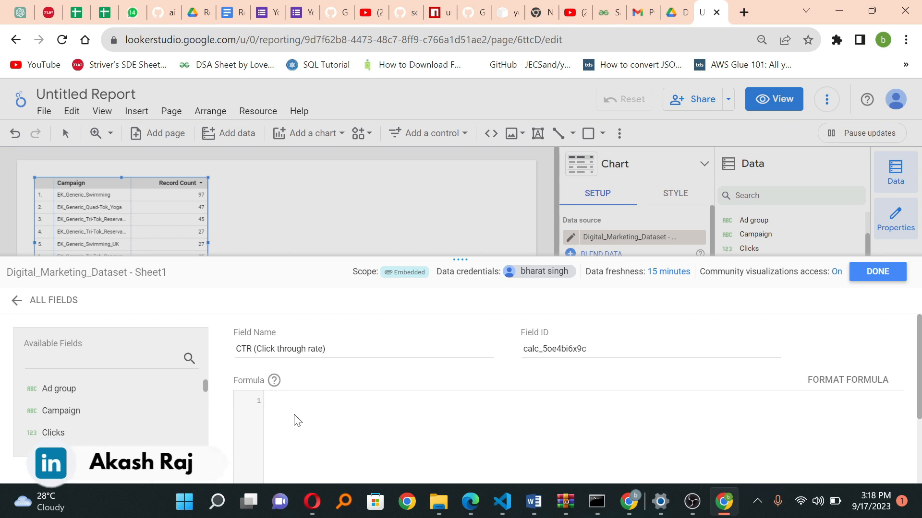
text(clic)
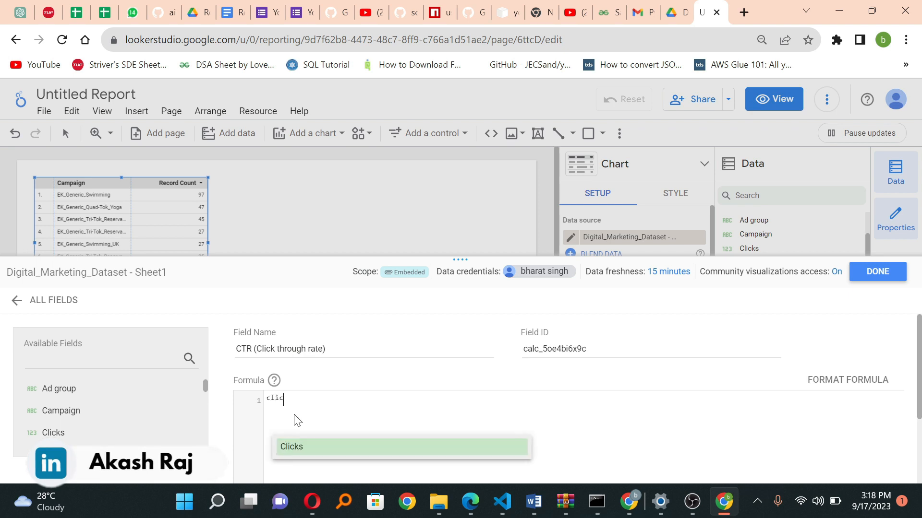
key(Return)
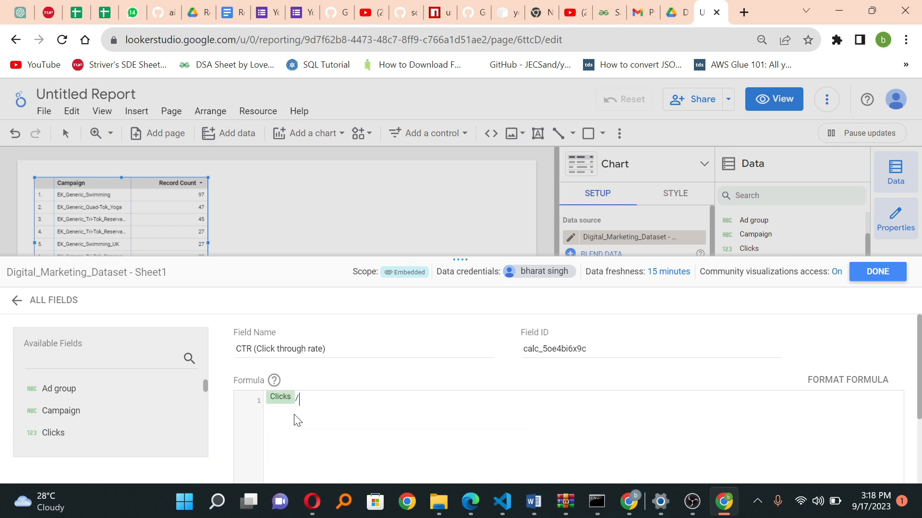
text(/impre)
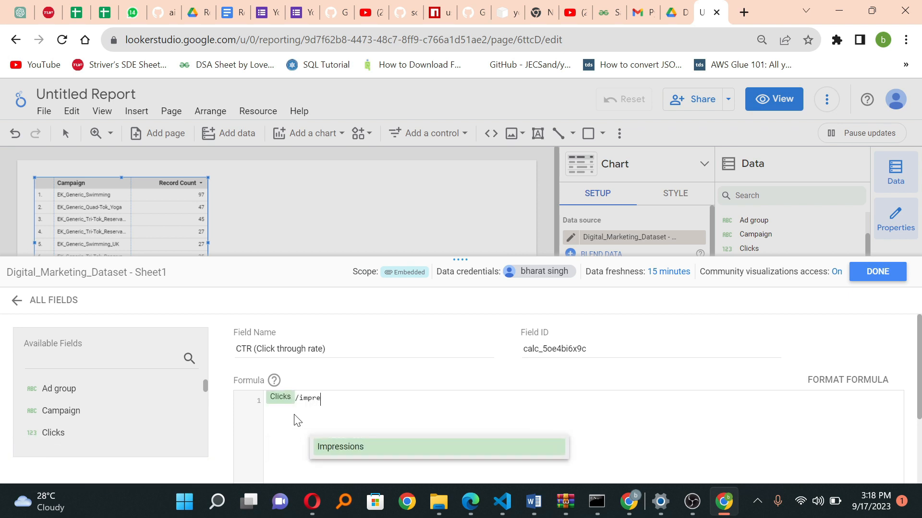
key(Return)
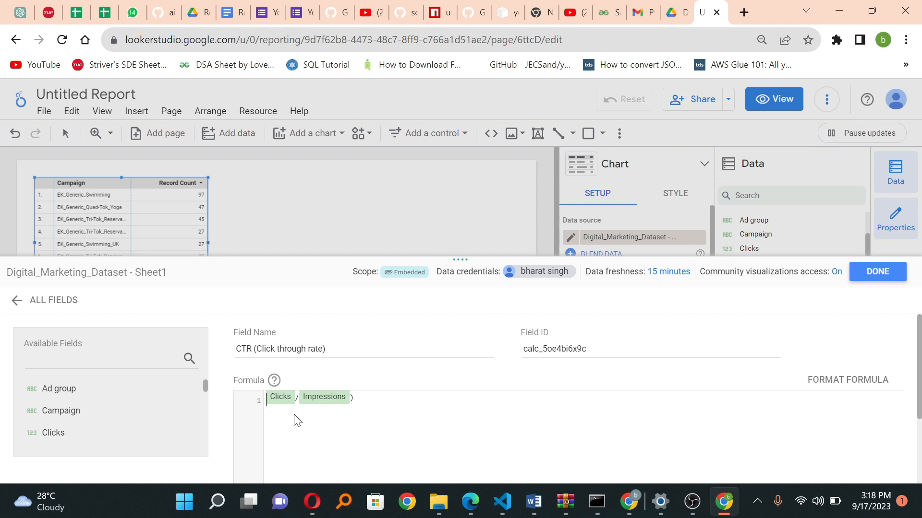
text(()
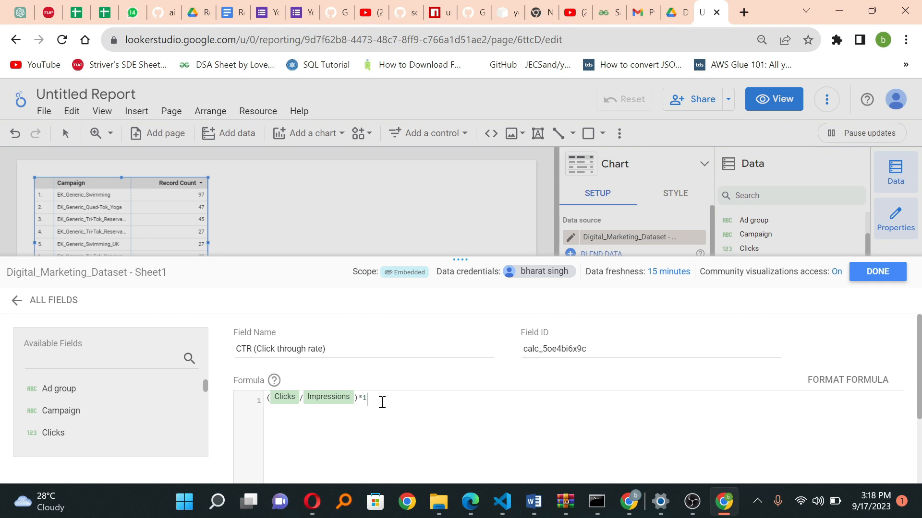
Step: Save the CTR calculated field and return to the report
scroll(381, 402, down, 3)
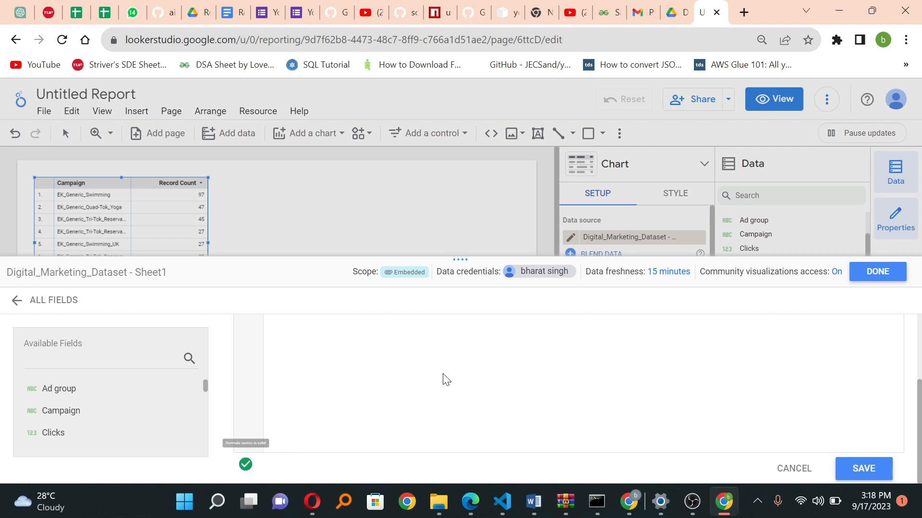
click(859, 466)
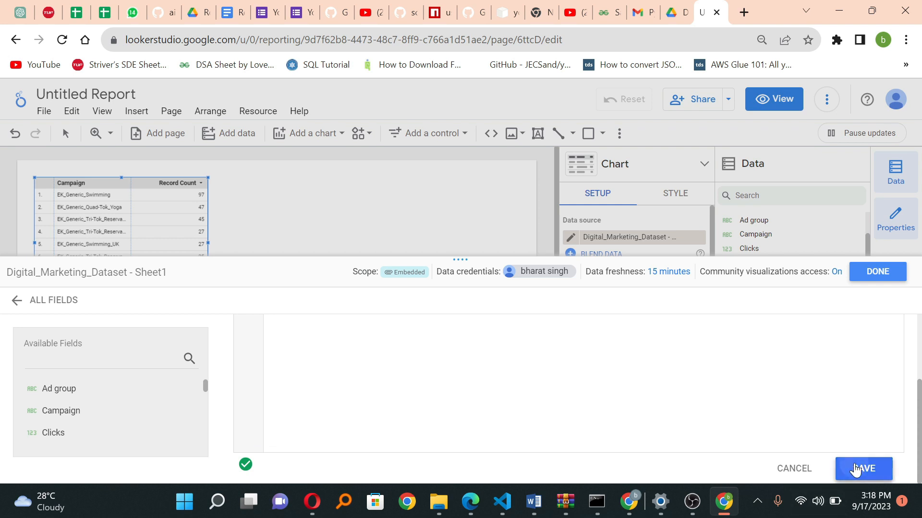
click(876, 271)
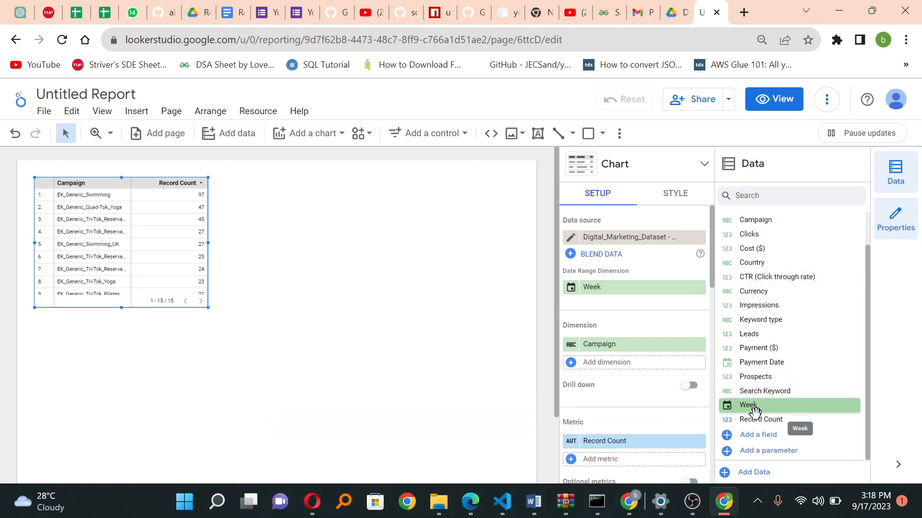
Step: Start another calculated field in the dataset and name it "RoAS (Return On AD spend)"
click(747, 437)
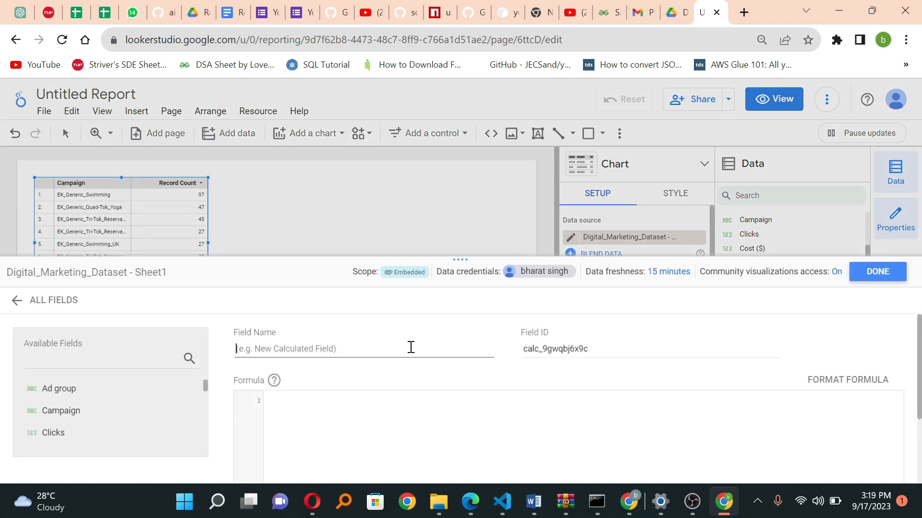
text(RoAS)
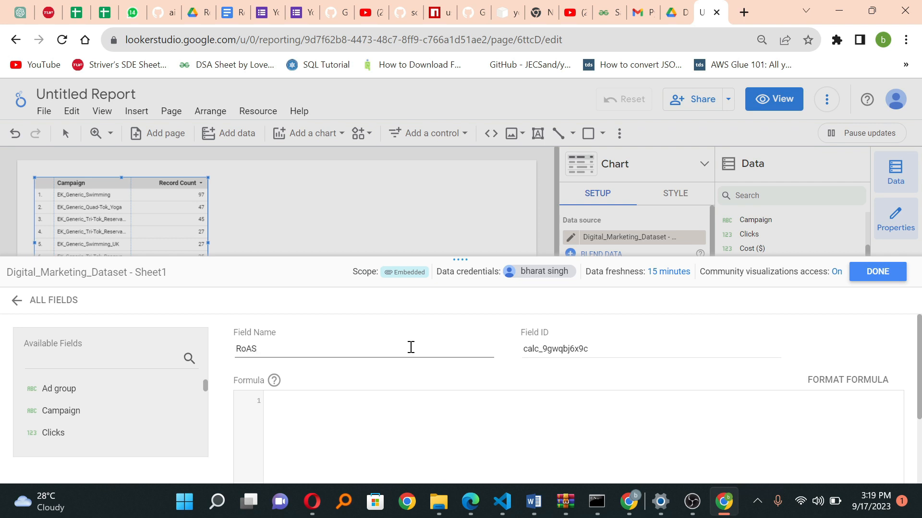
text( (re)
text(Return O)
text(n )
text(AD spem)
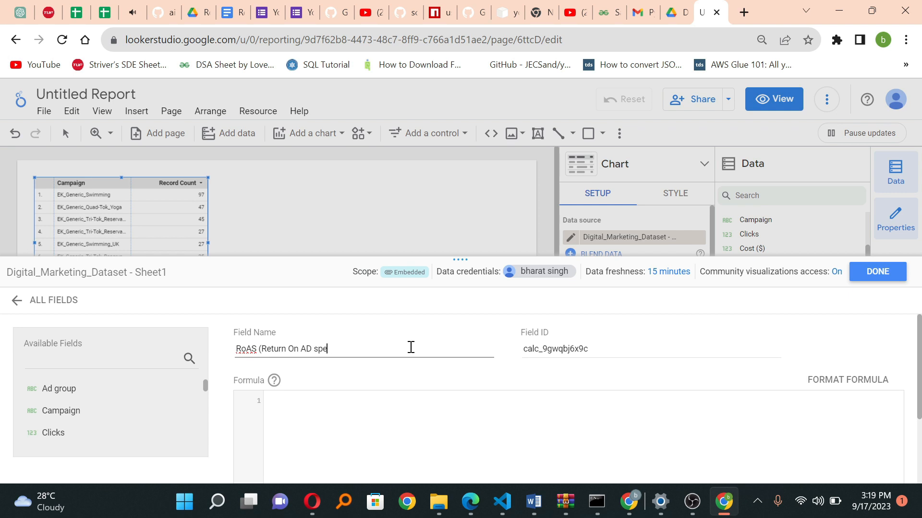
Step: Set the RoAS formula to Payment ($) / Cost ($), then save the field and return to the report
click(363, 422)
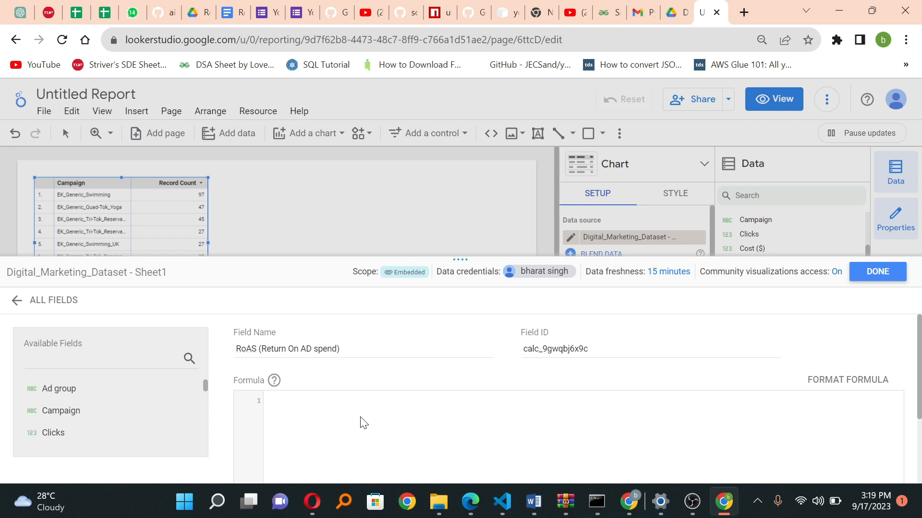
text(Paym)
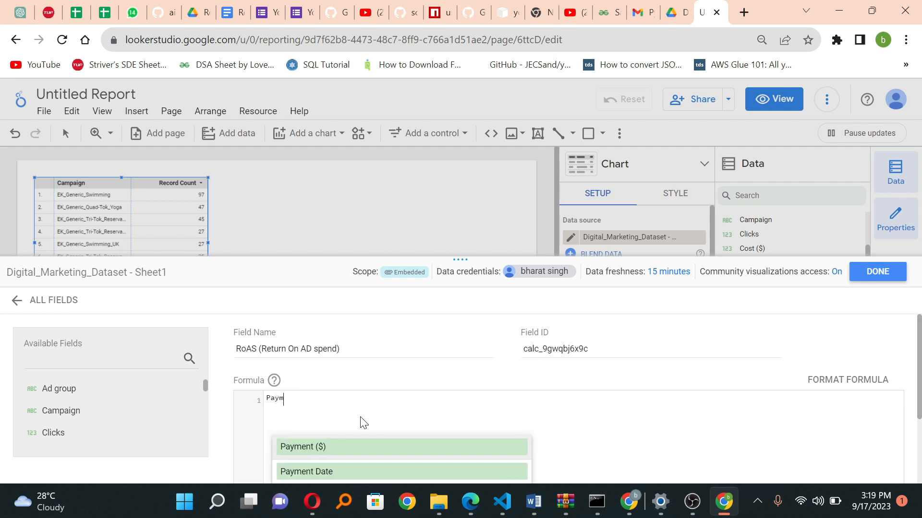
key(Return)
text(/cos)
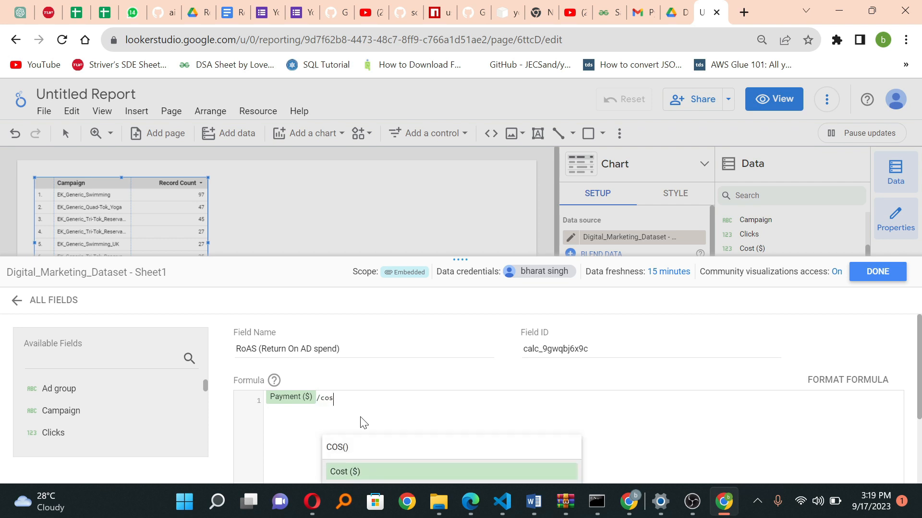
key(Return)
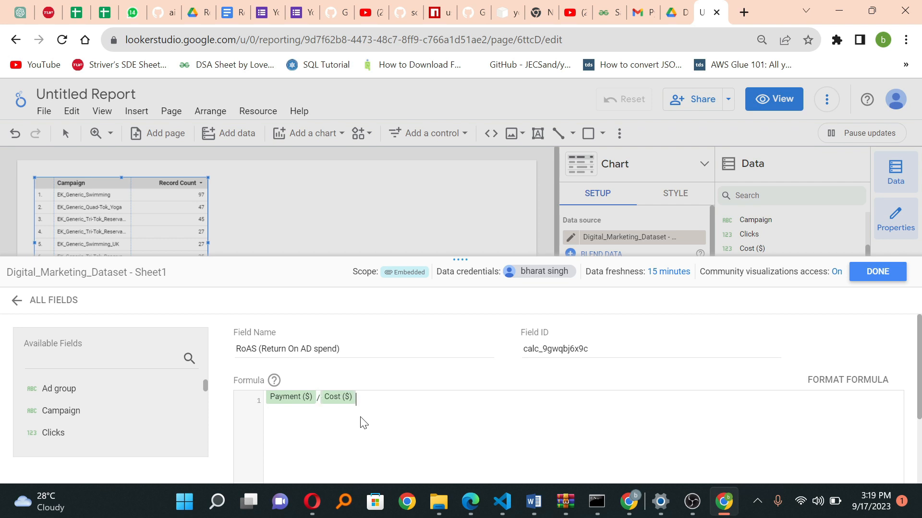
scroll(364, 423, down, 3)
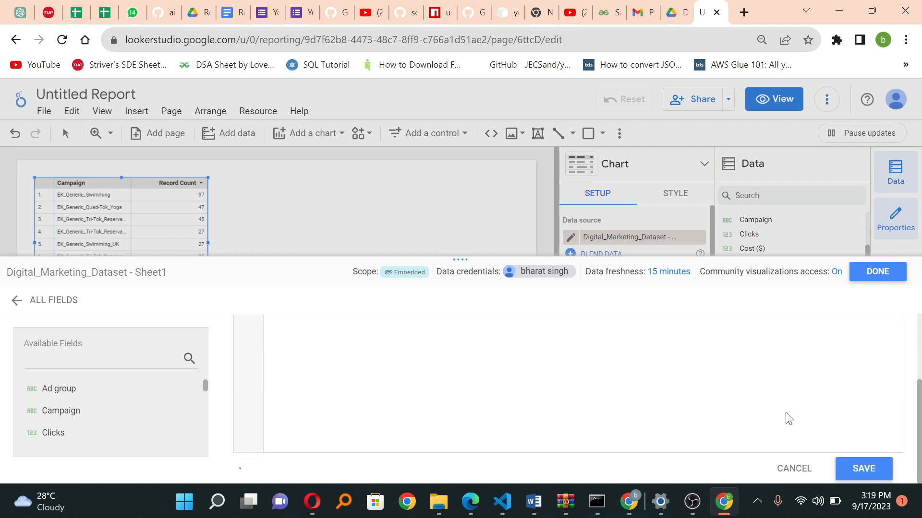
click(880, 465)
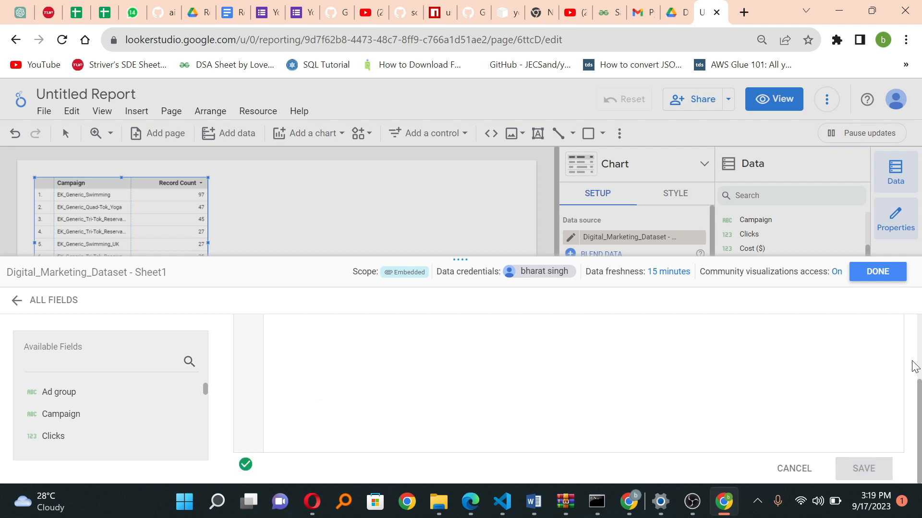
click(878, 273)
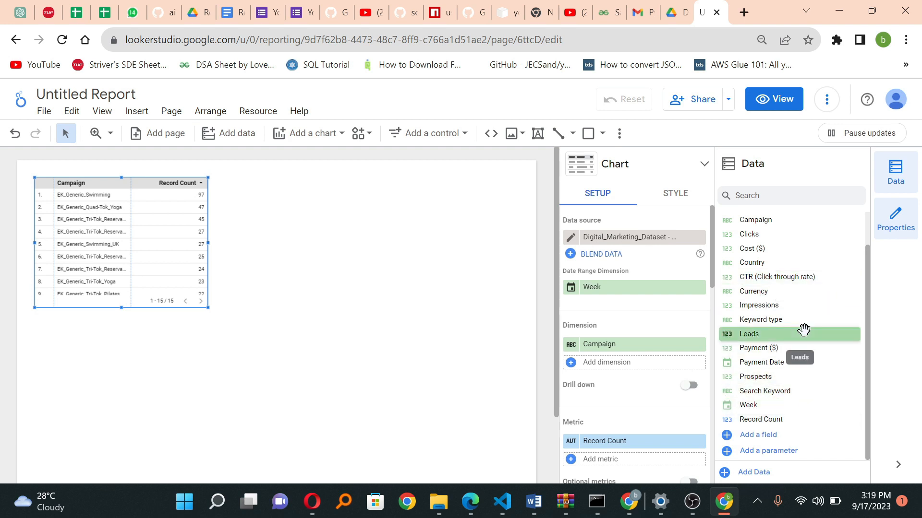
Step: Start a new calculated field in the dataset and name it "Conversion rate"
scroll(804, 330, up, 1)
scroll(803, 331, down, 1)
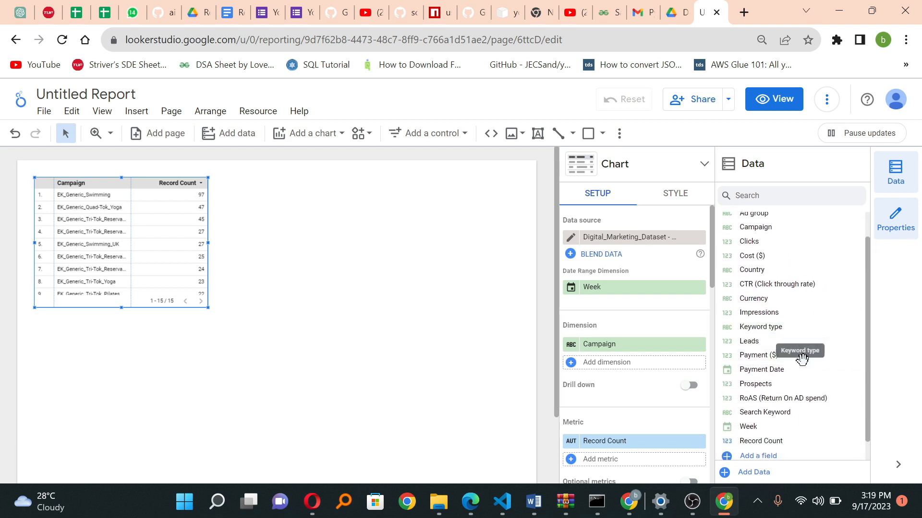
click(760, 456)
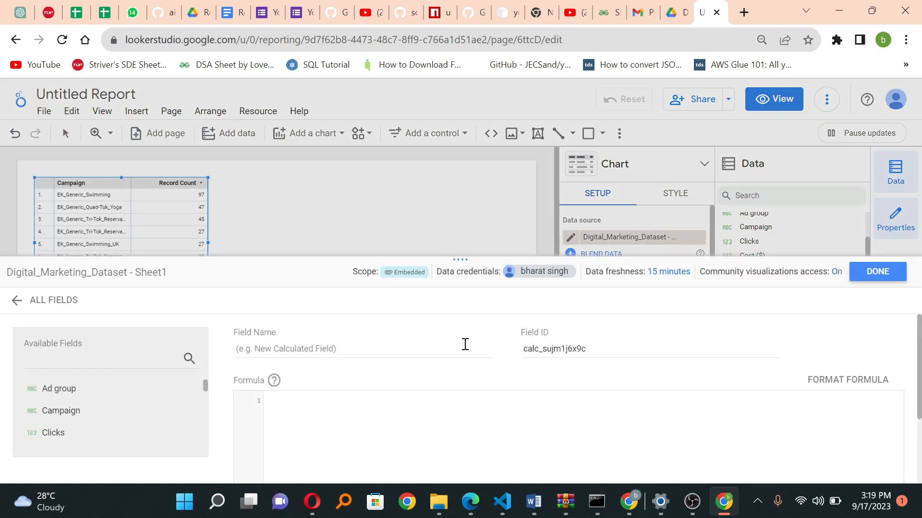
click(381, 346)
text(Conversi)
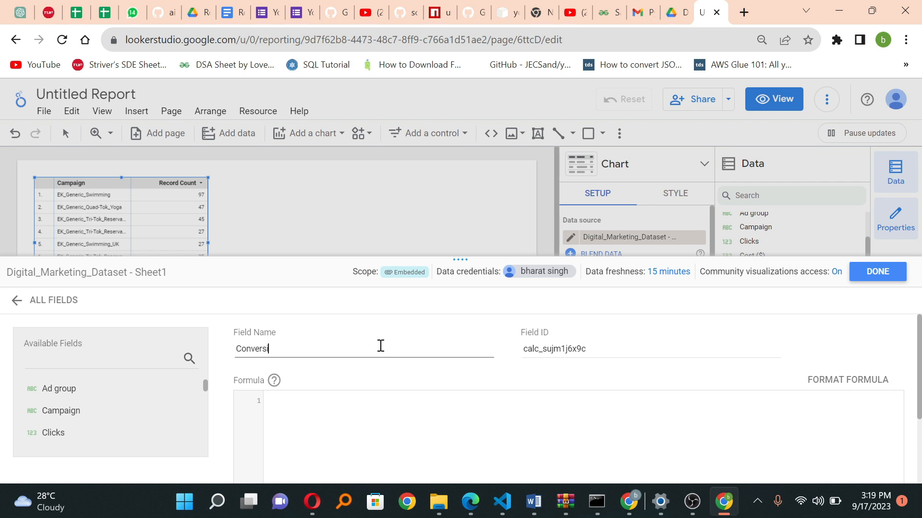
text(on rate)
Step: Set the Conversion rate formula to (Prospects/Clicks)*100, then save the field and return to the report
click(321, 437)
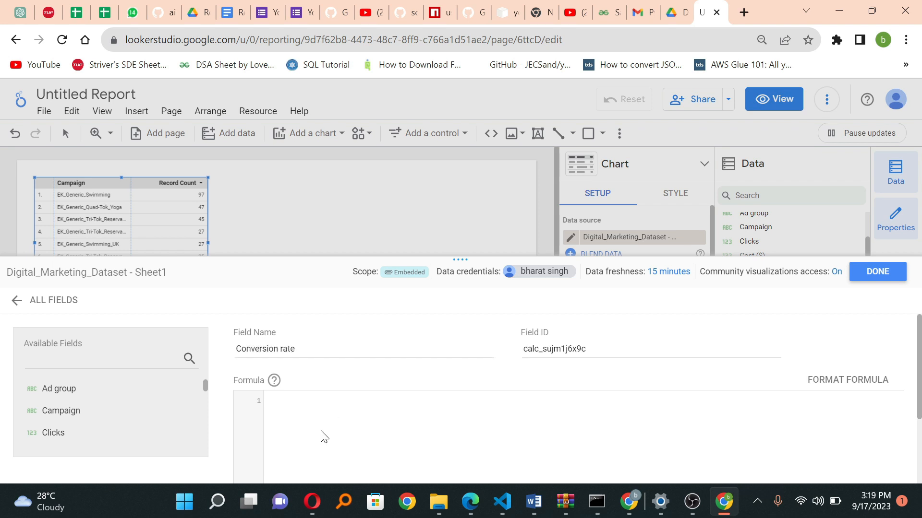
text((Prospects)
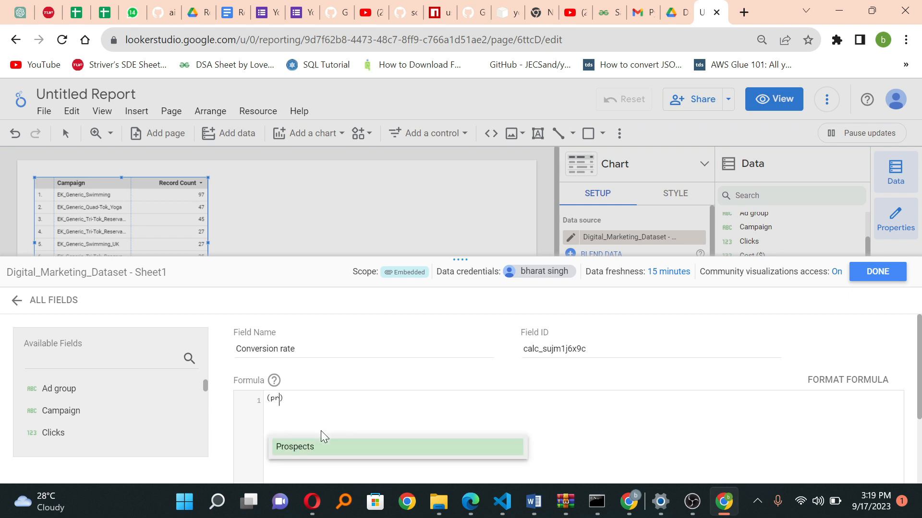
key(Return)
text(/clic)
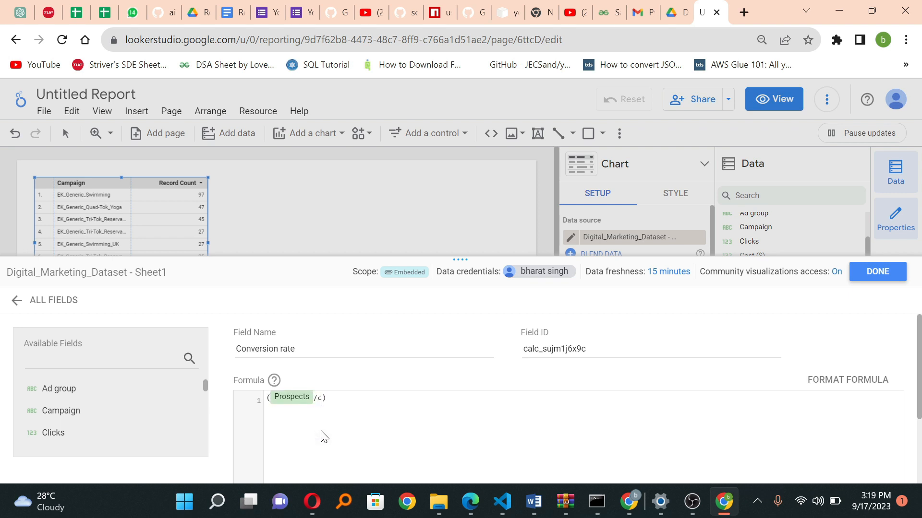
key(Return)
text()*100)
scroll(322, 437, down, 3)
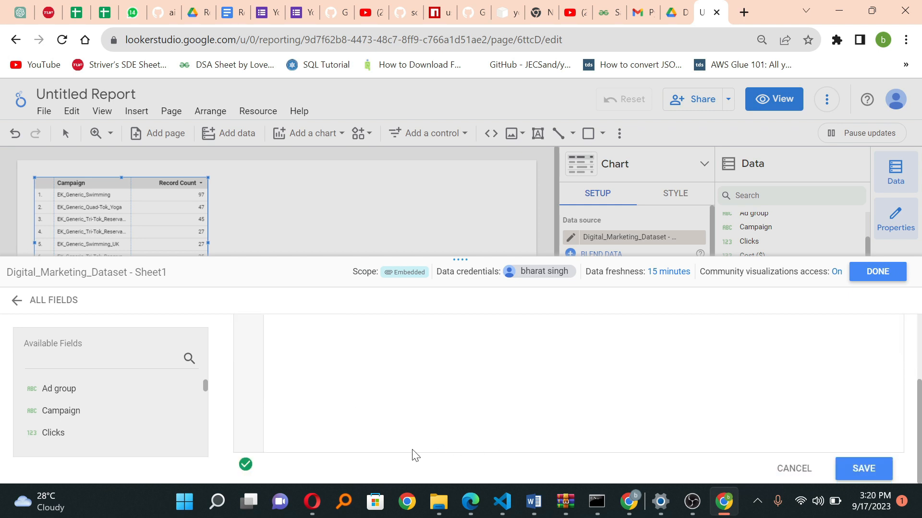
click(843, 469)
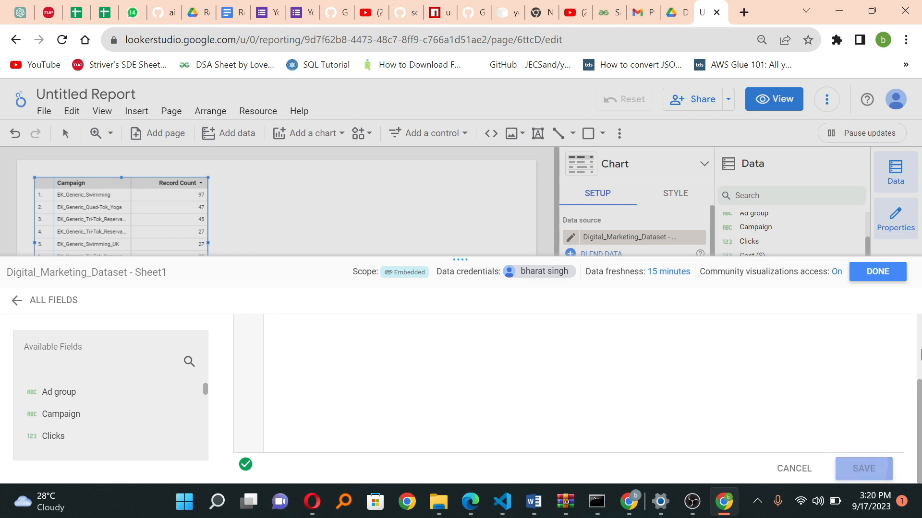
click(886, 278)
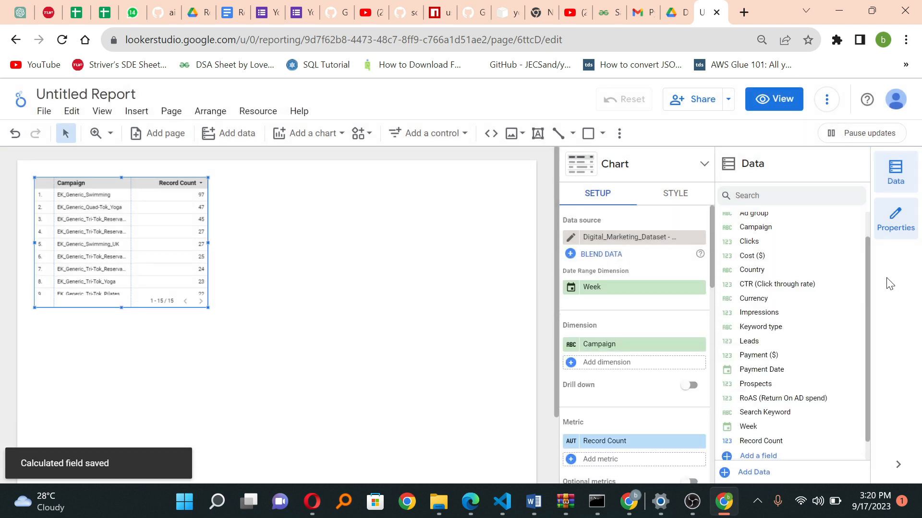
Step: Start a new calculated field in the dataset and name it "CPC (Cost Per Click)"
scroll(770, 358, down, 1)
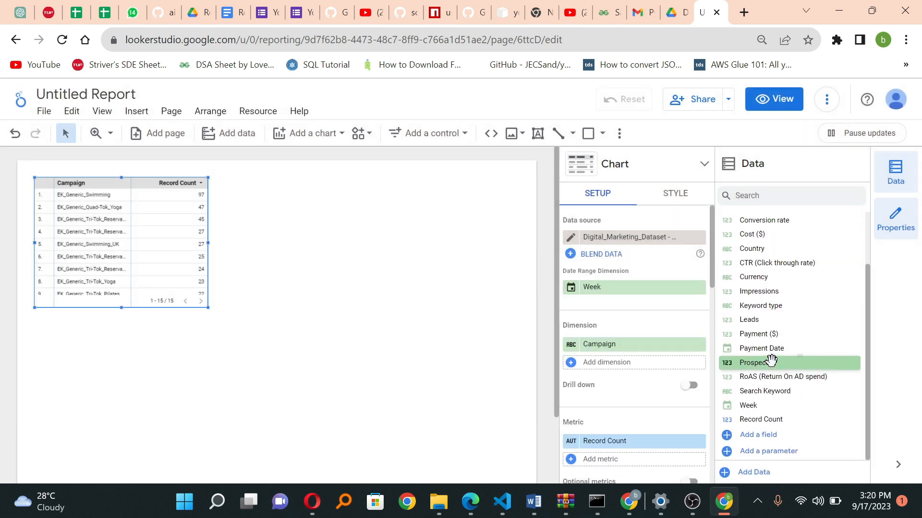
click(767, 435)
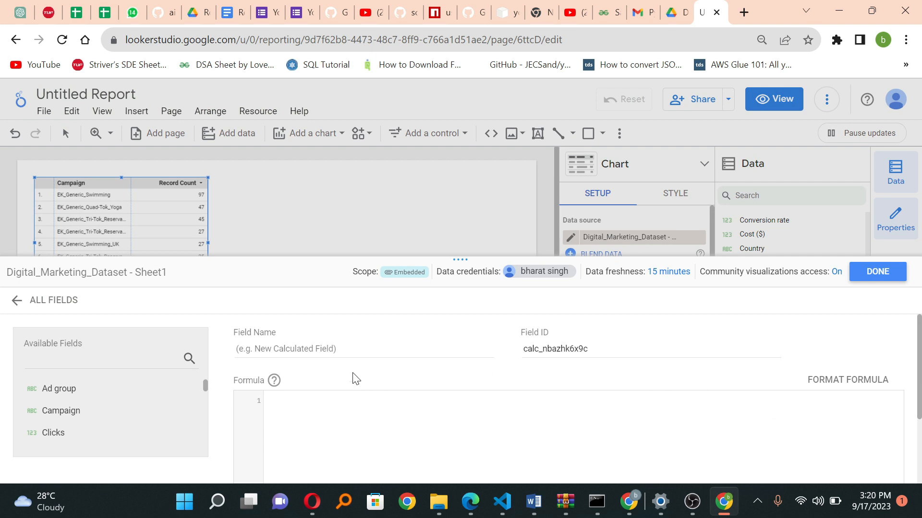
click(326, 354)
text(CPC)
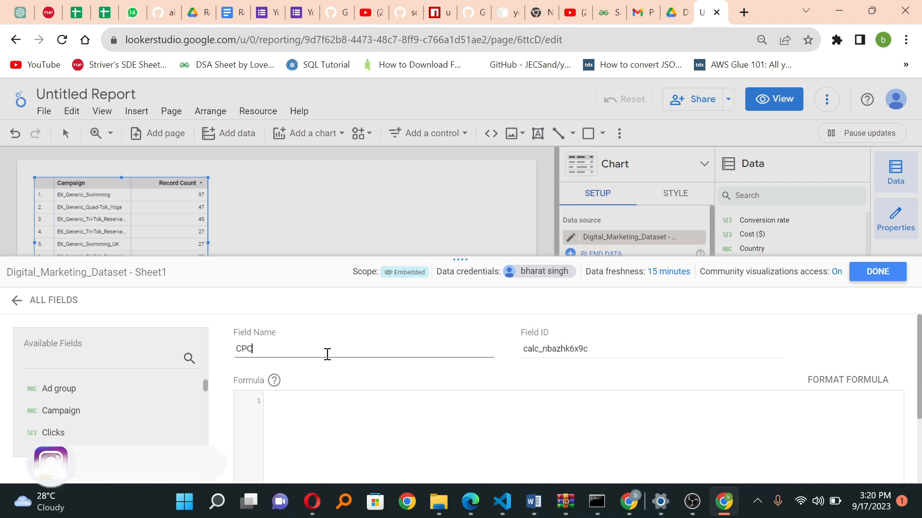
text( (Cost)
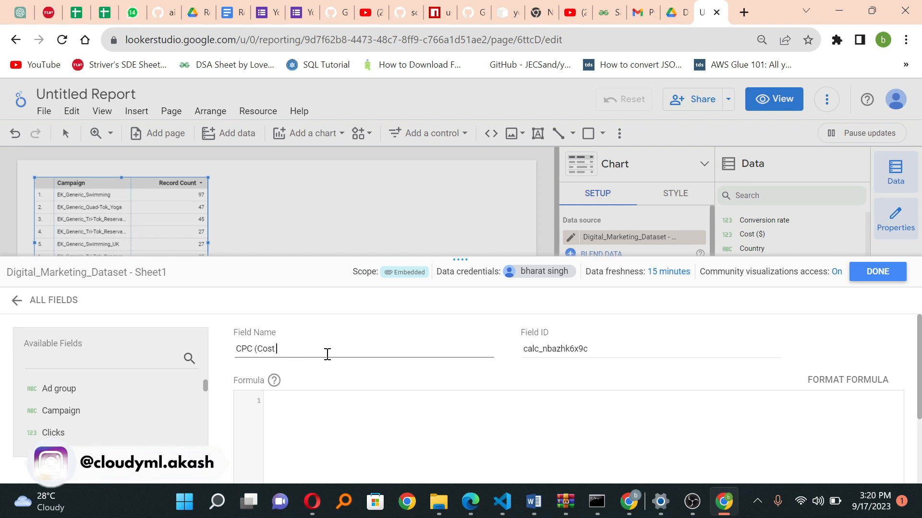
text( Per Click))
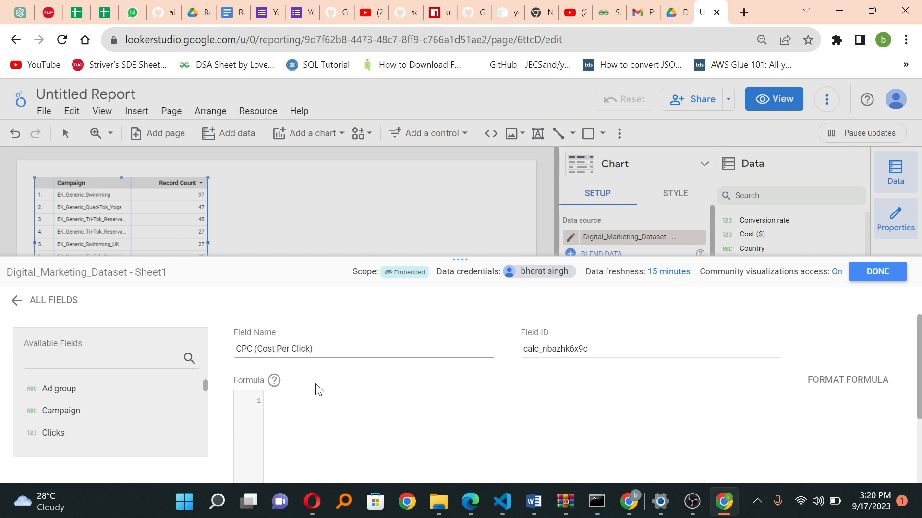
Step: Set the CPC formula to Cost ($) / Clicks, then save the field and return to the report
click(300, 428)
text(cos)
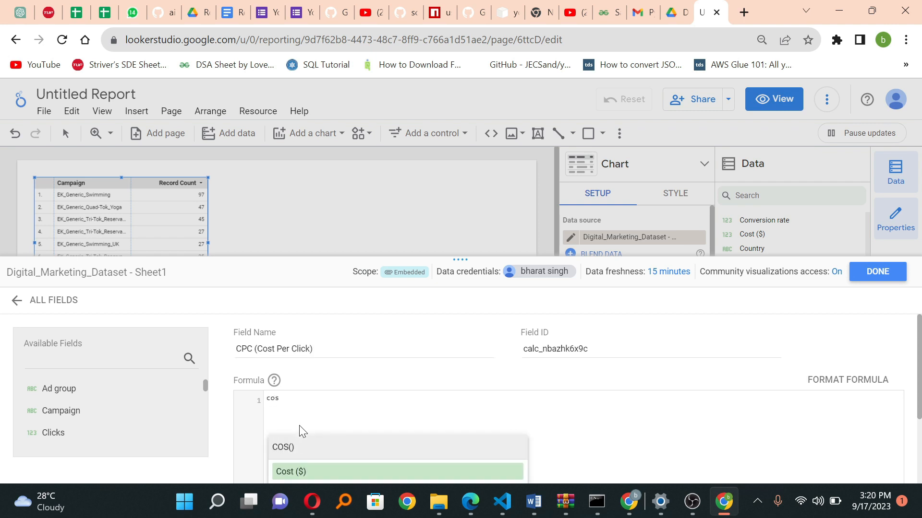
key(Return)
text(/ cl)
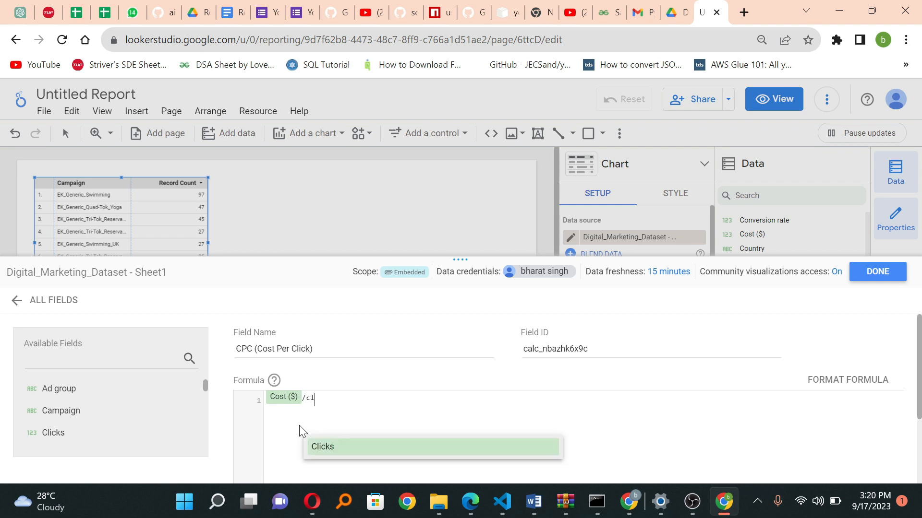
key(Return)
scroll(300, 427, down, 2)
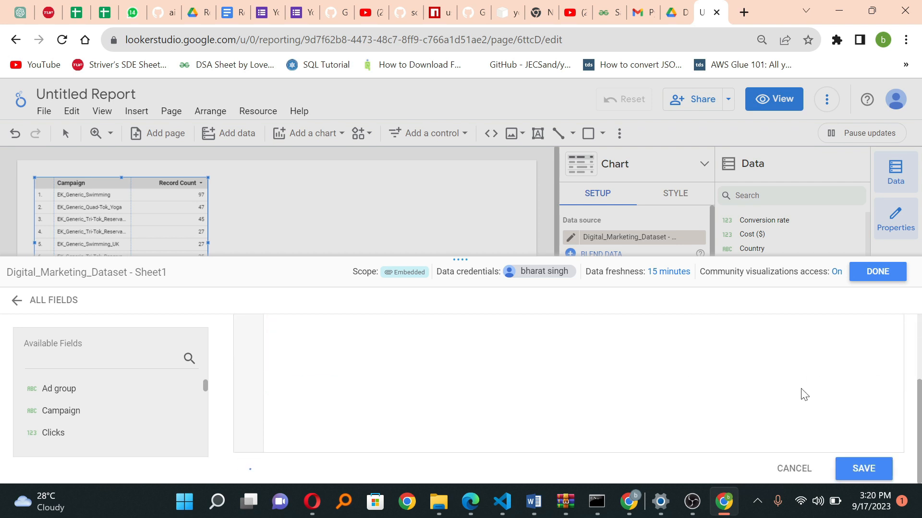
click(848, 477)
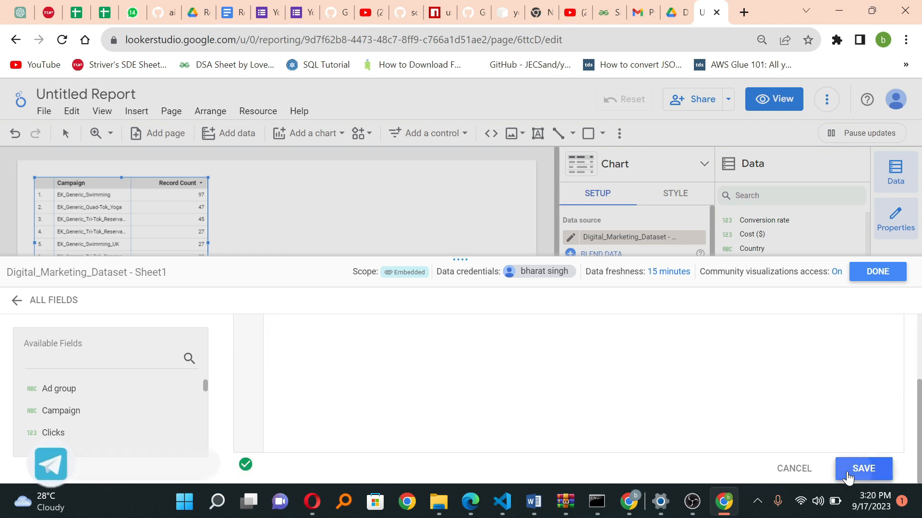
click(873, 281)
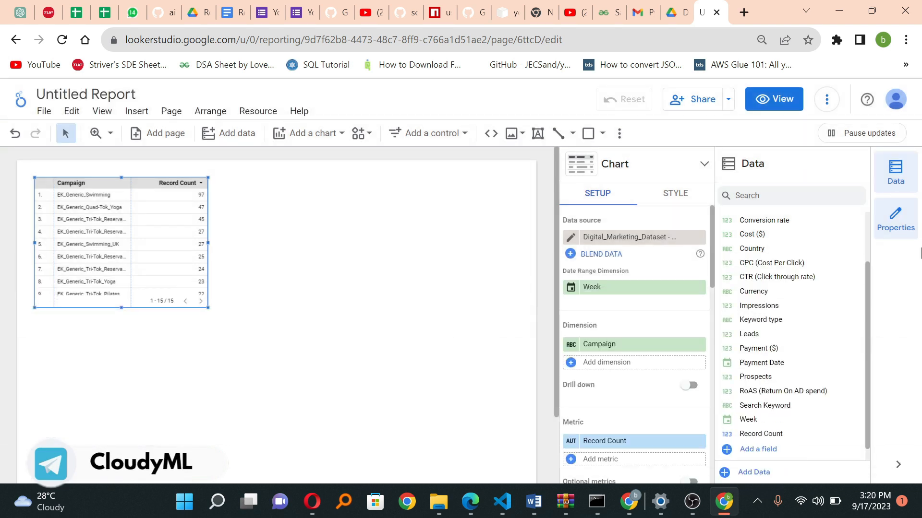
Step: Start a new calculated field in the dataset and name it "Cost per Prospect"
scroll(783, 403, down, 1)
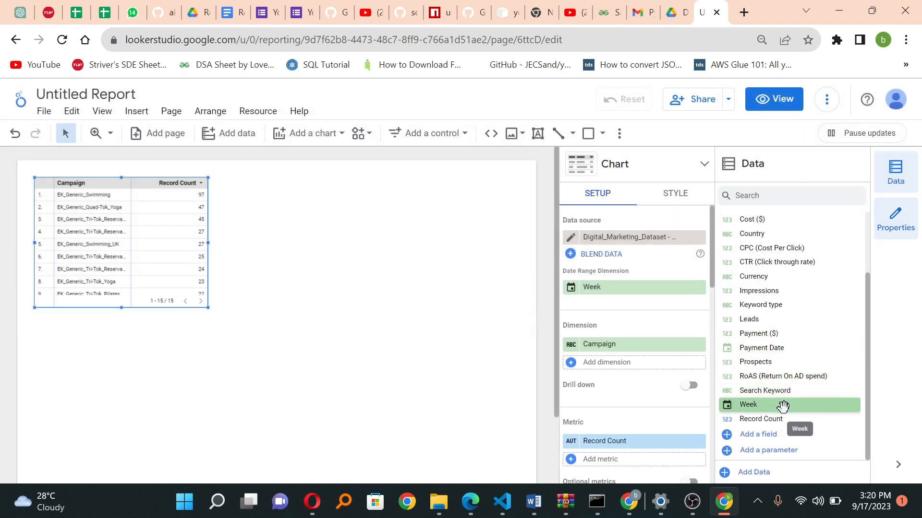
click(765, 434)
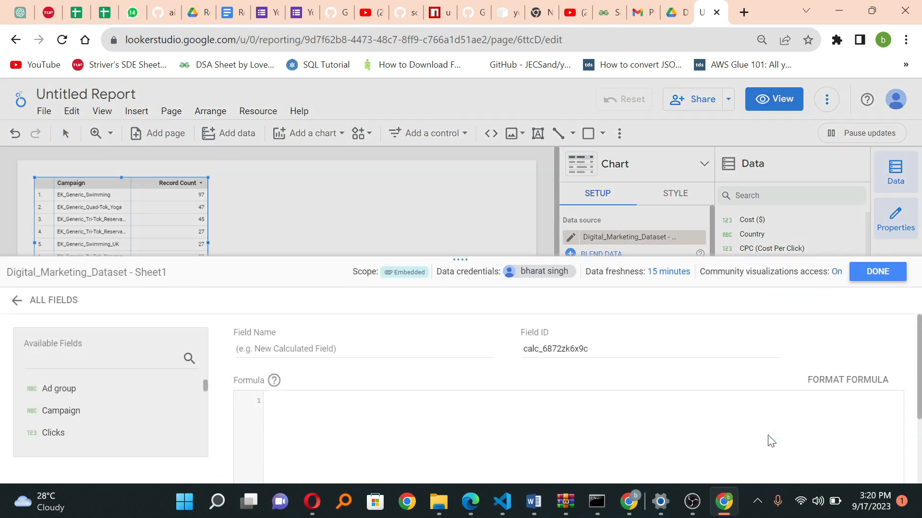
click(422, 349)
text(a)
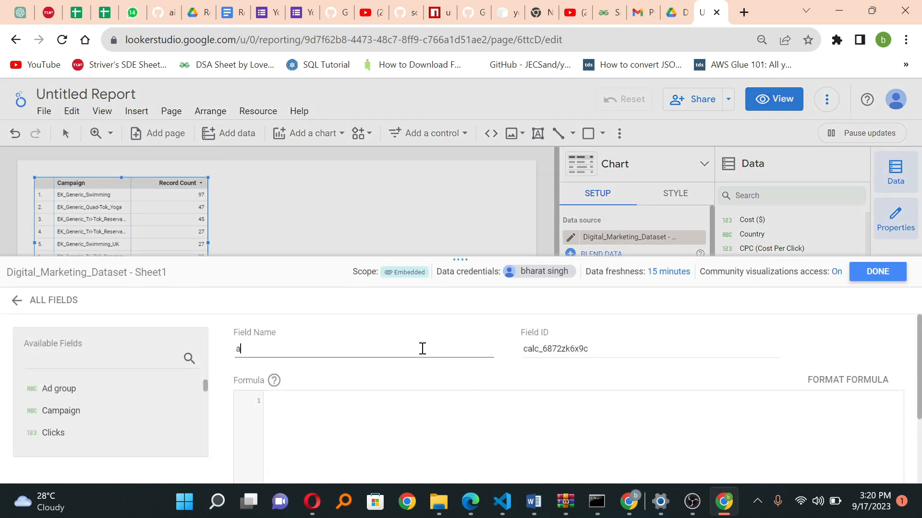
text(cot)
key(BackSpace)
key(BackSpace)
key(BackSpace)
key(BackSpace)
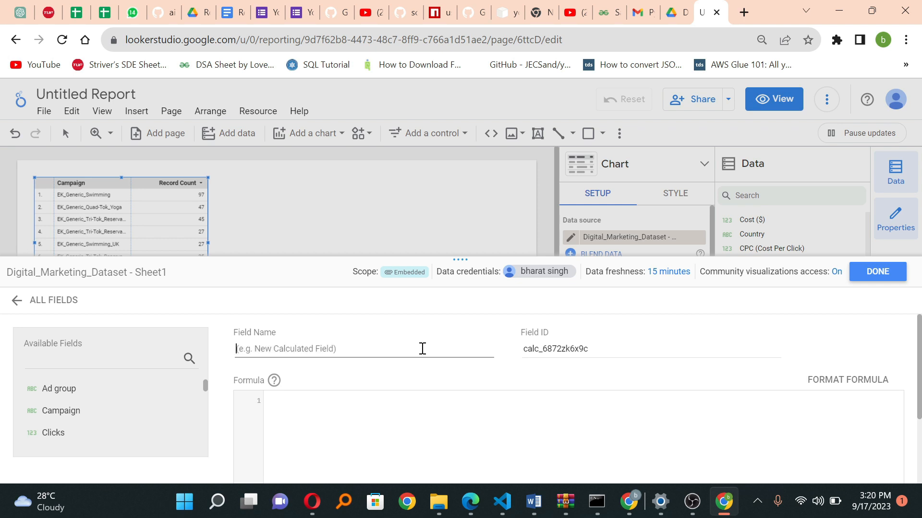
text(Cos)
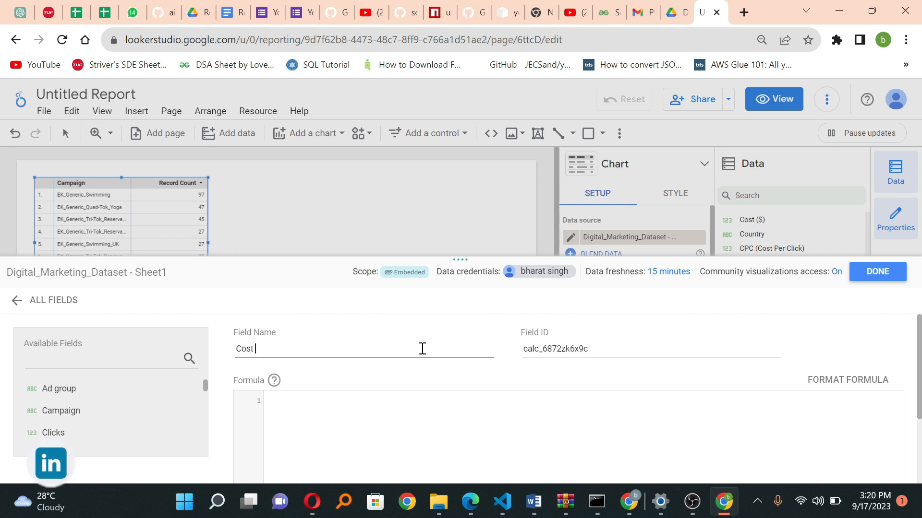
text(t per )
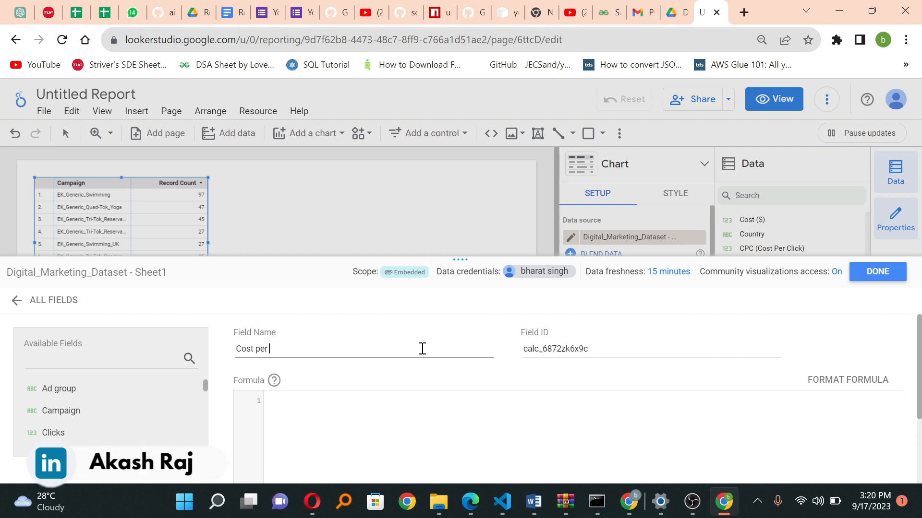
text(Prospect)
Step: Set the Cost per Prospect formula to Cost ($) / Prospects, then save the field and return to the report
click(451, 421)
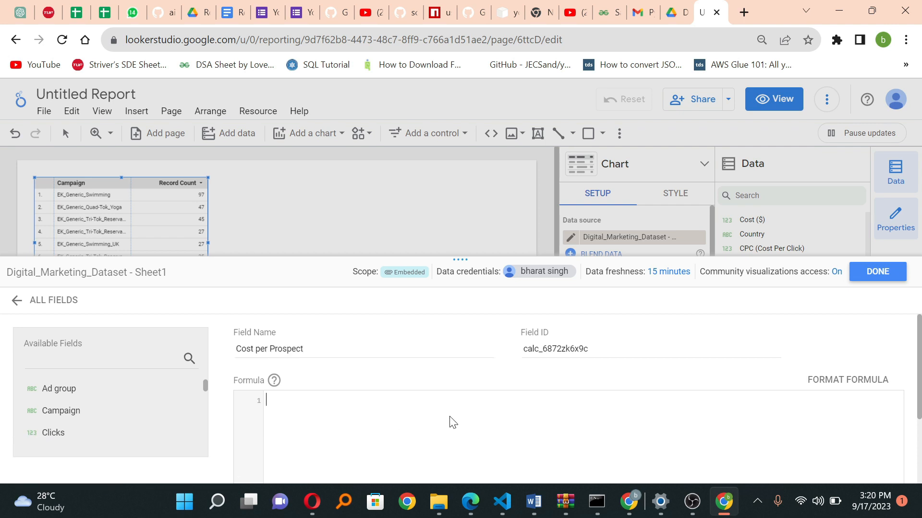
text(cos)
key(Return)
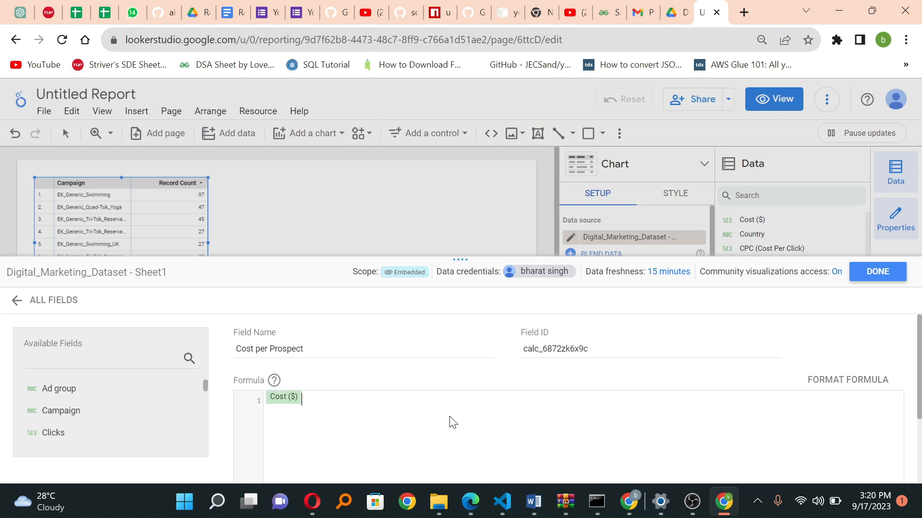
text(/pr)
key(Return)
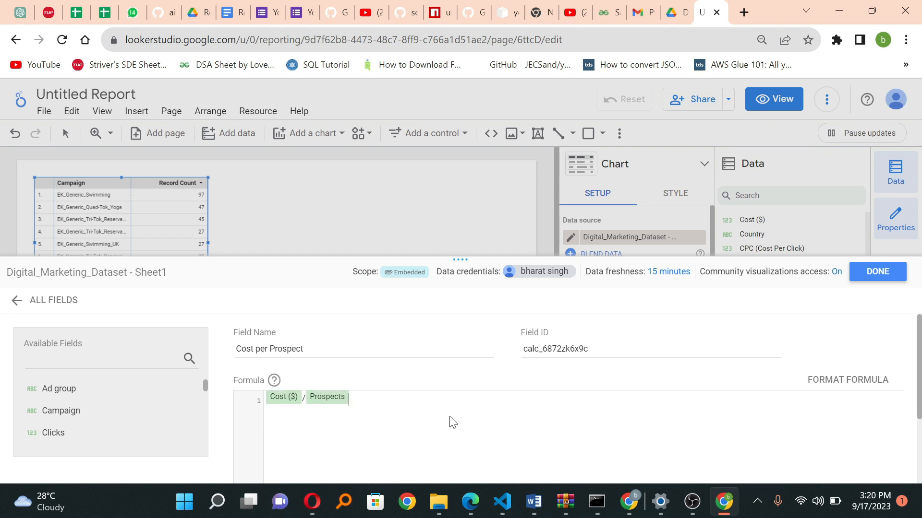
scroll(450, 417, down, 3)
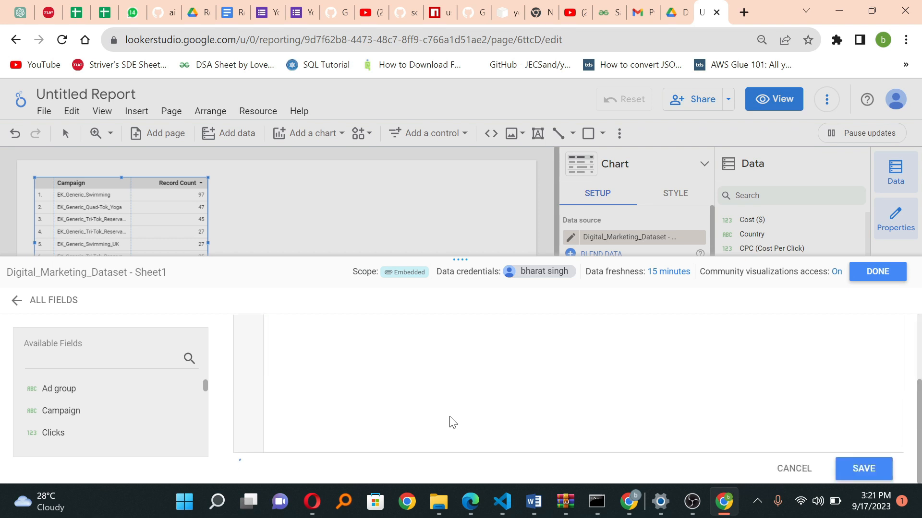
click(872, 468)
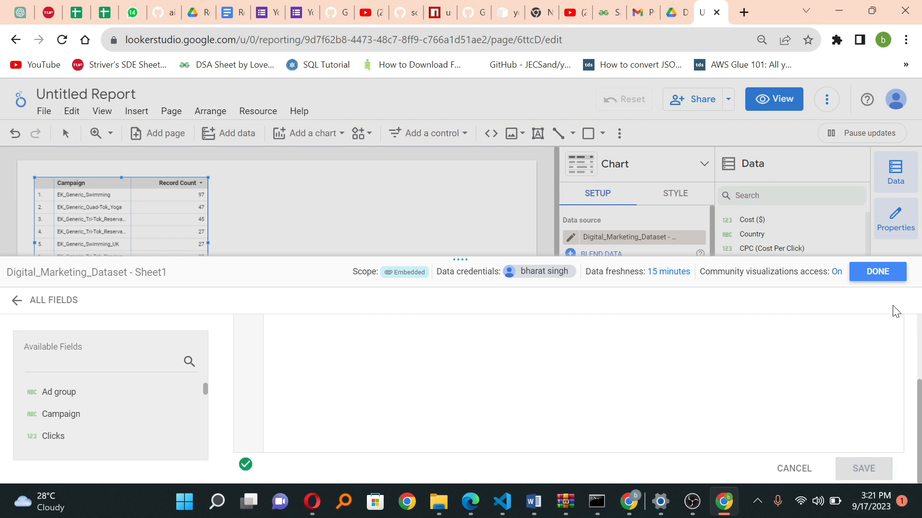
click(872, 276)
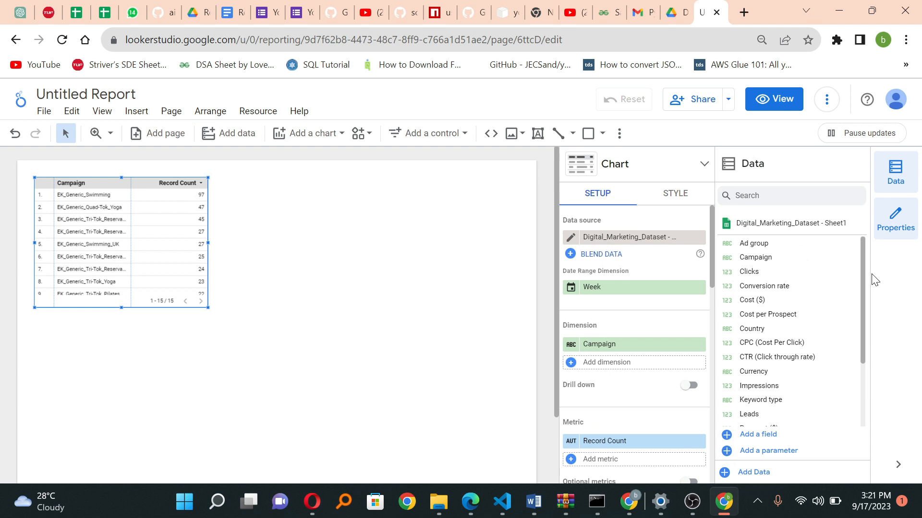
Step: Start a new calculated field in the dataset and name it "AOV (Average Order Value)"
click(762, 435)
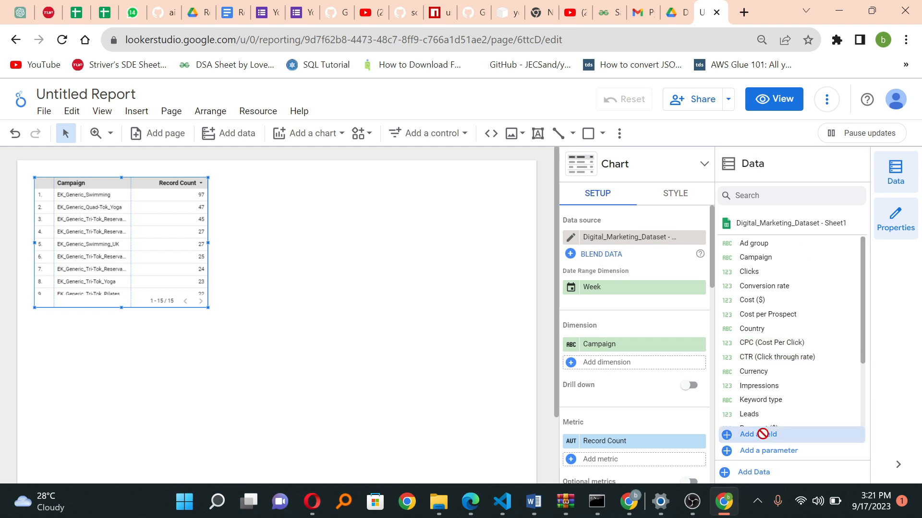
click(411, 350)
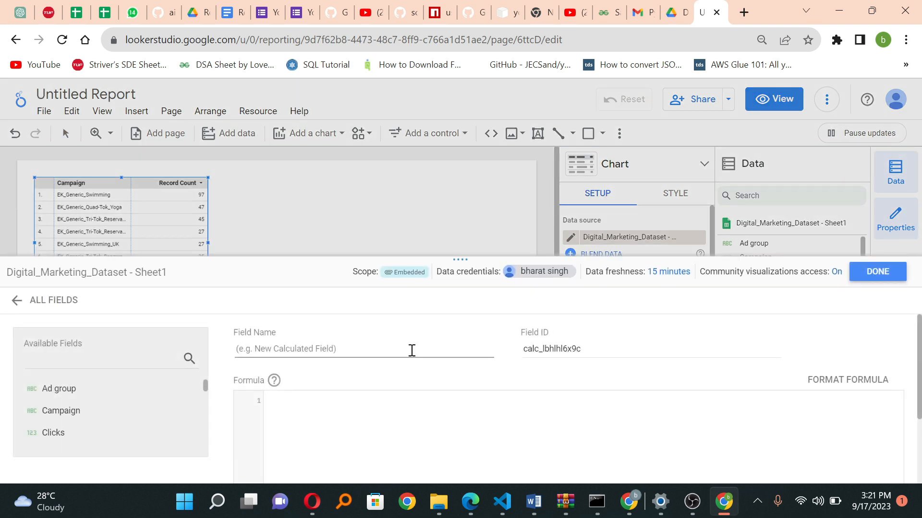
text(AOV ()
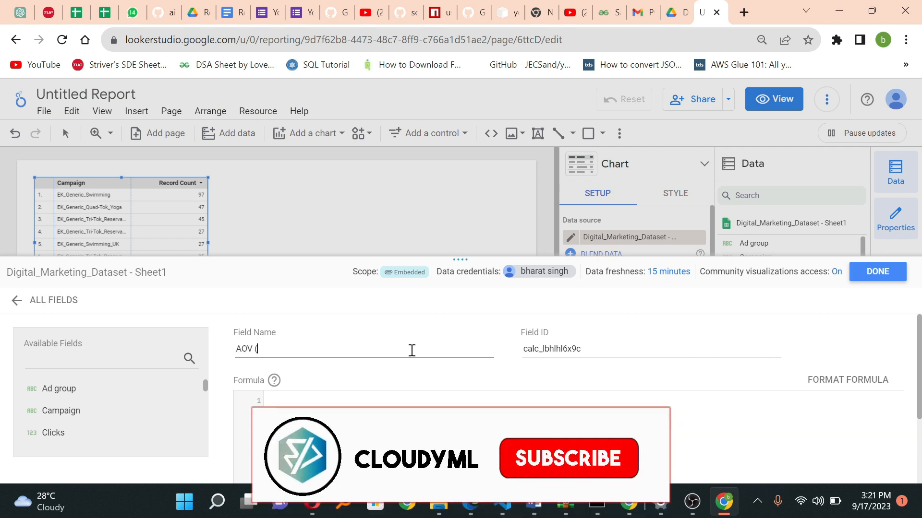
text(Ave)
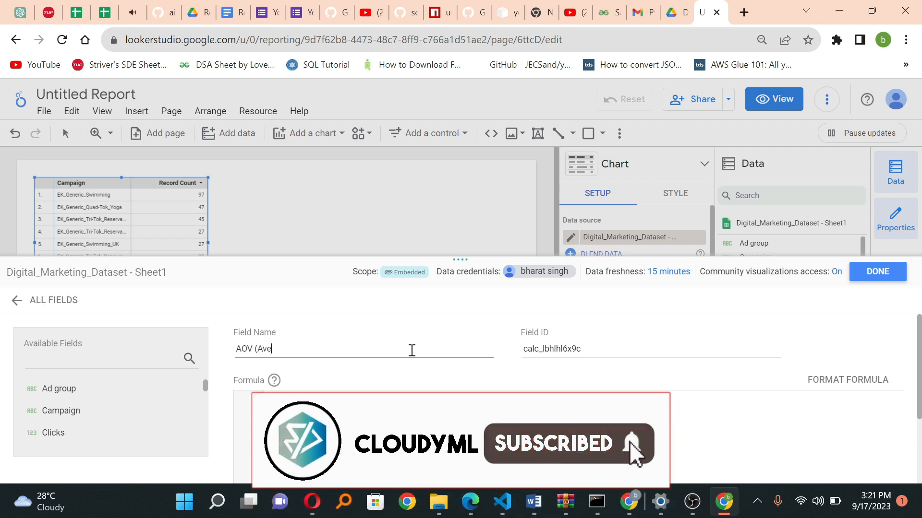
text(rage Order Va)
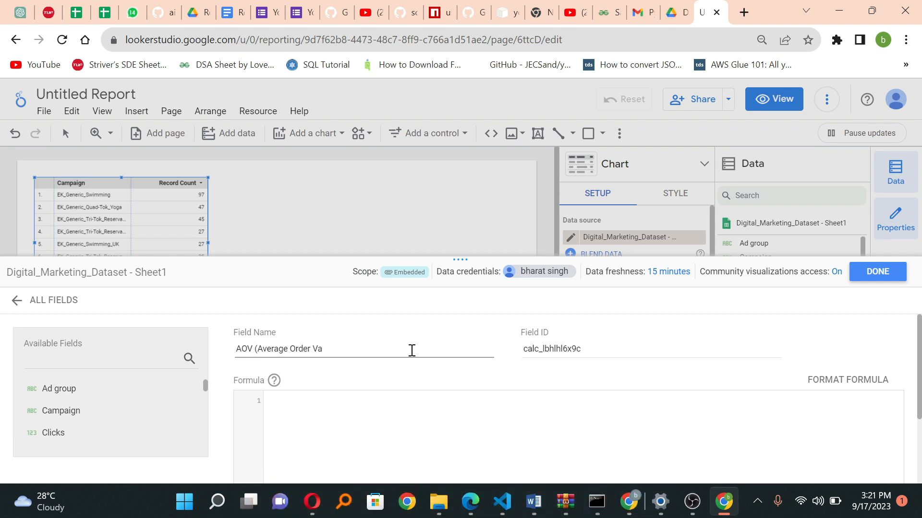
text(lue))
Step: Set the AOV formula to Payment ($) / Leads, then save the field and return to the report
click(307, 443)
text(pa)
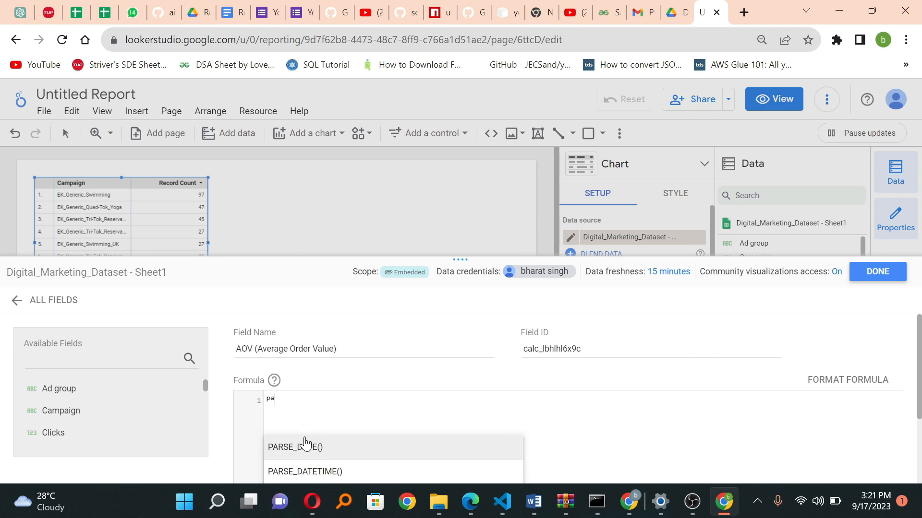
text(ym)
click(307, 444)
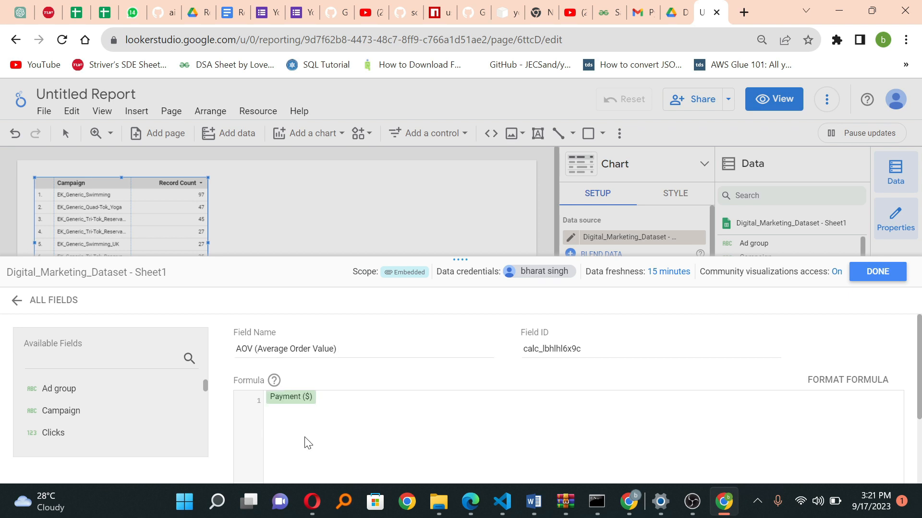
text(/lea)
key(Return)
scroll(305, 438, down, 3)
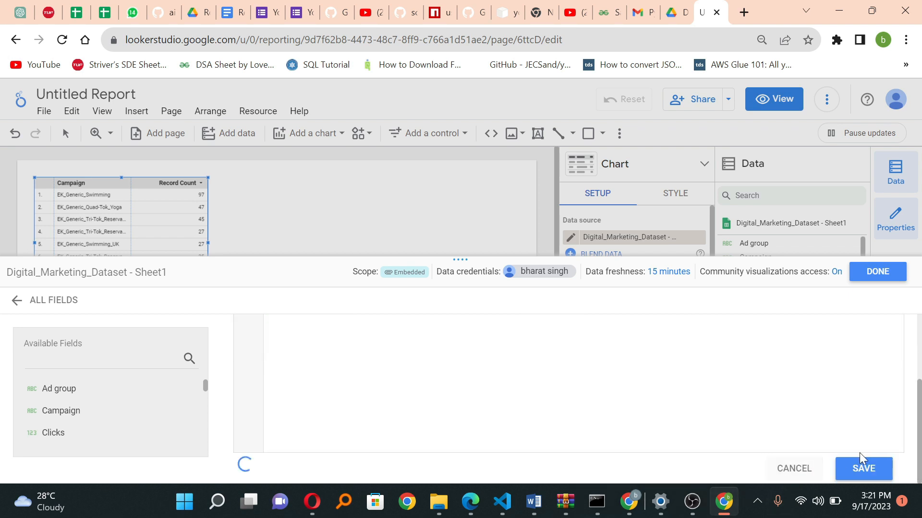
click(862, 466)
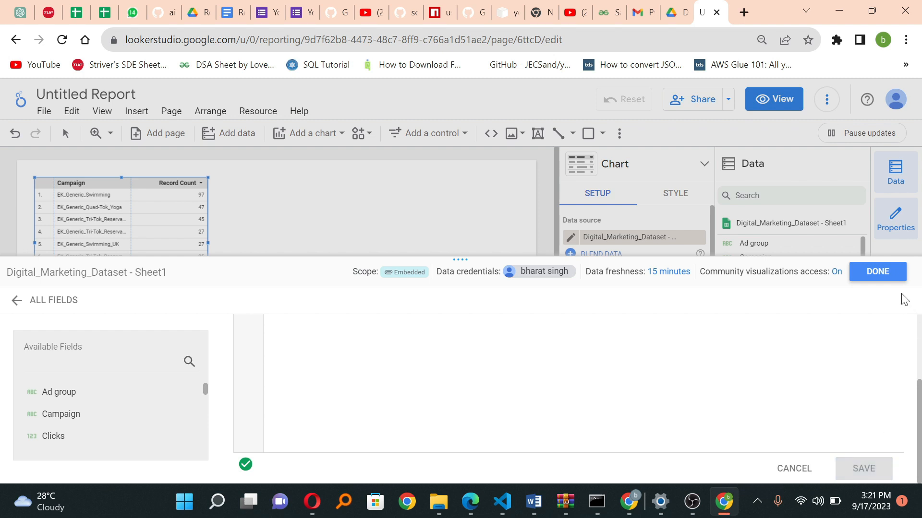
click(879, 272)
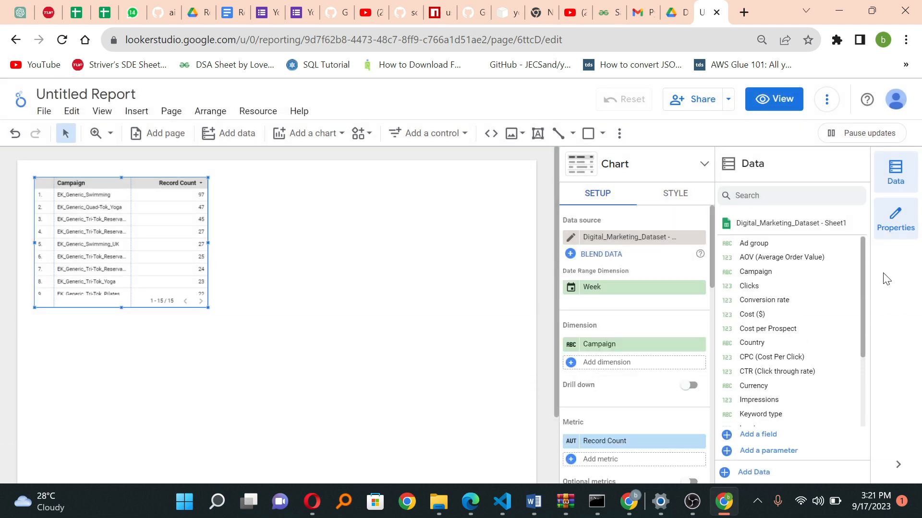
Step: Start a new calculated field in the dataset and name it "ROI (Returns on Investment)"
click(757, 435)
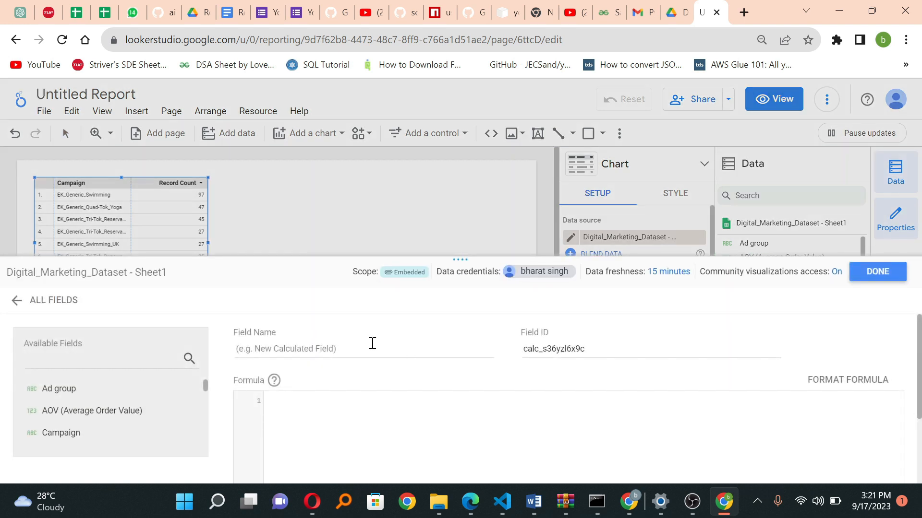
click(367, 350)
text(R)
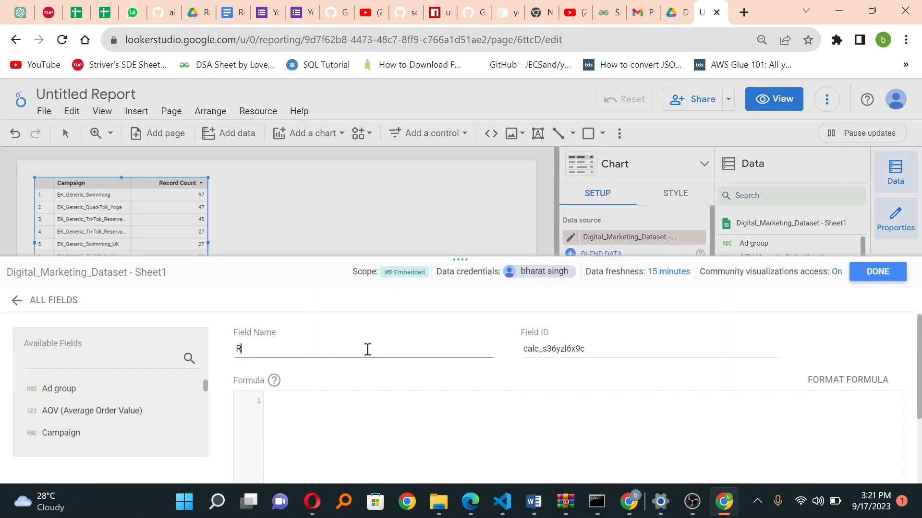
text(OI (re)
text(eturns)
text( on Investment)
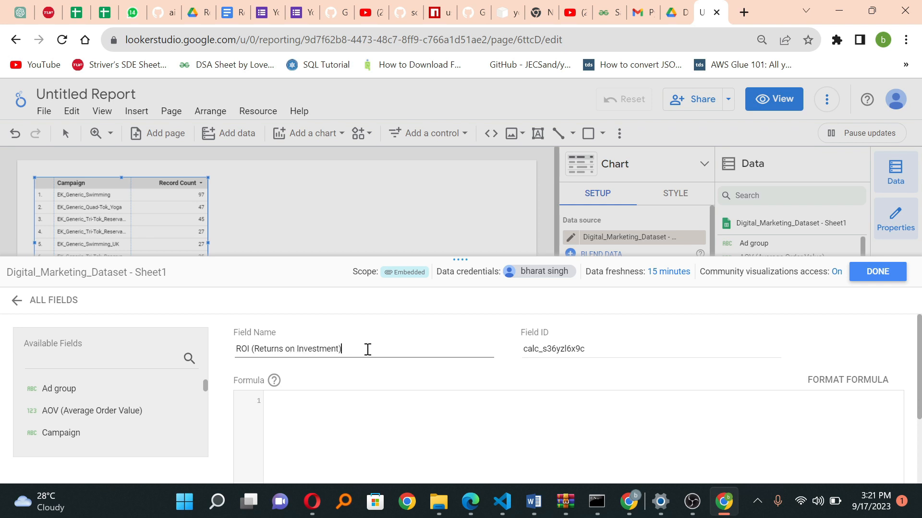
Step: Set the ROI formula to (Payment ($) - Cost ($)) / Cost ($), then save the field and return to the report
click(340, 426)
text((pay)
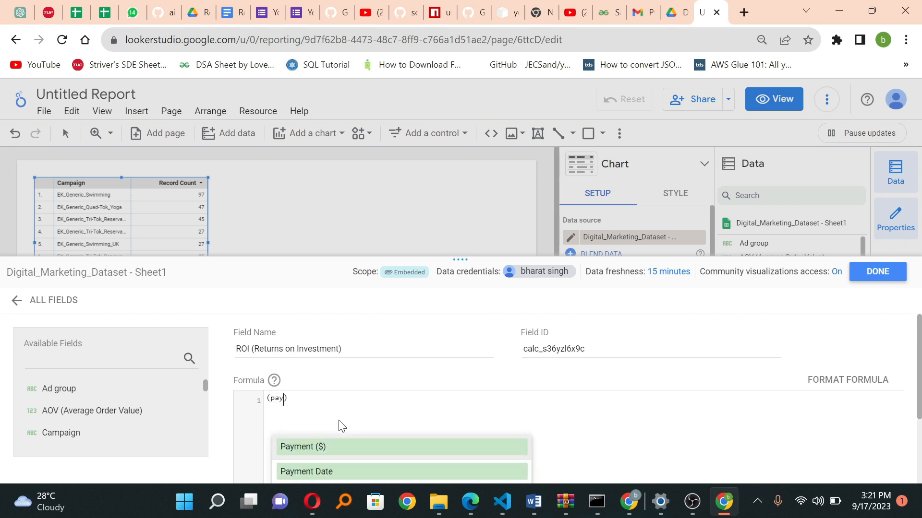
key(Return)
text(-)
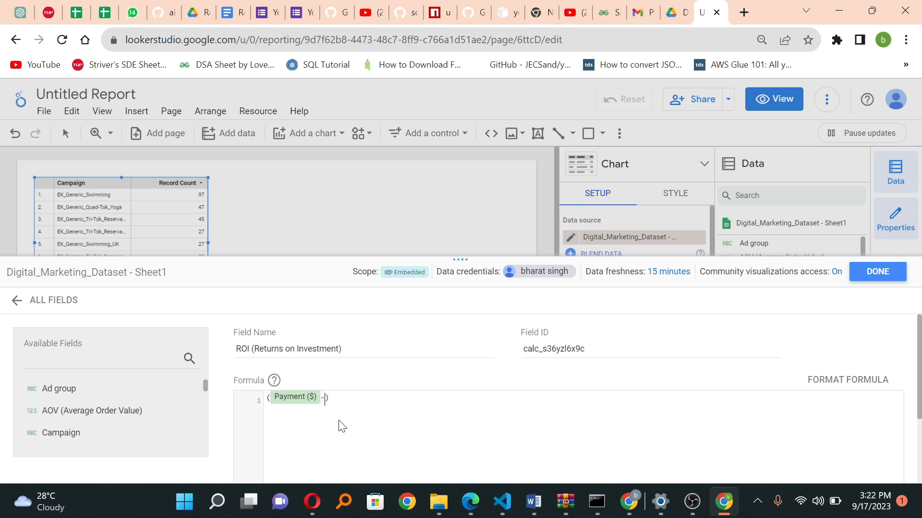
text( cost)
key(Return)
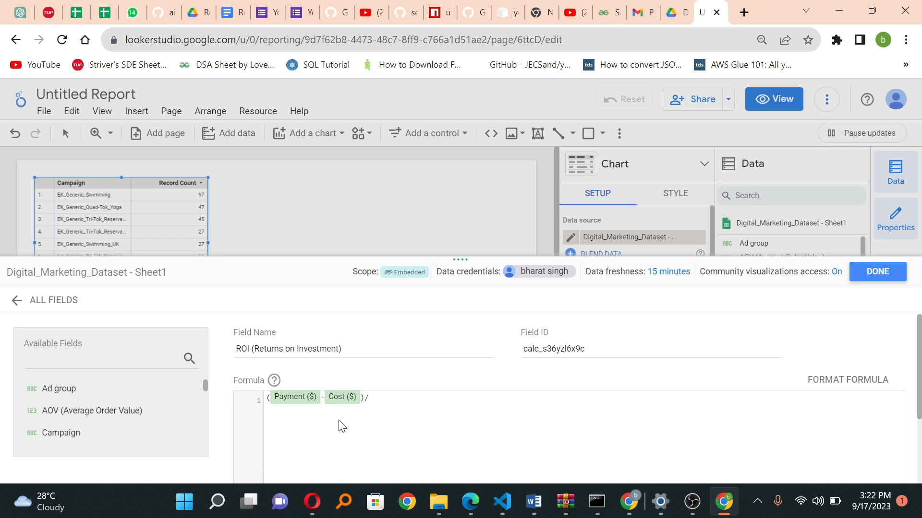
text(cos)
key(Return)
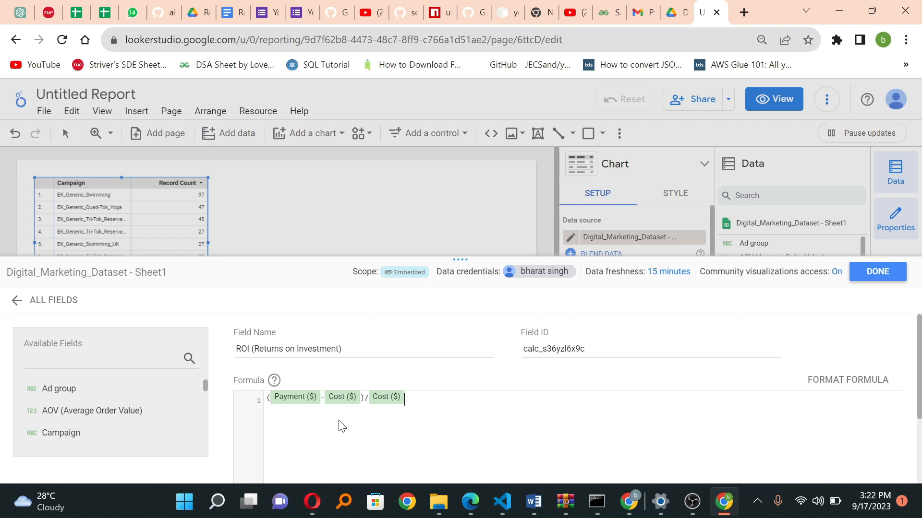
scroll(341, 426, down, 3)
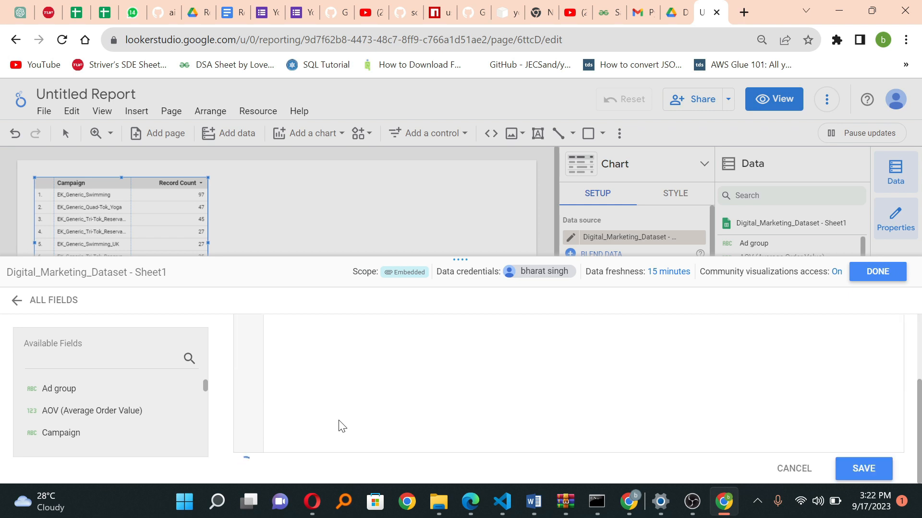
click(860, 470)
click(871, 278)
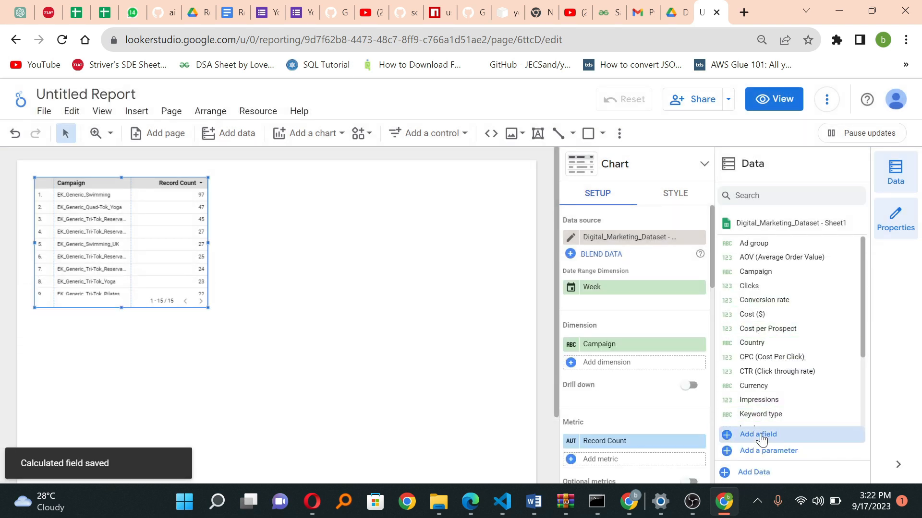
Step: Start a new calculated field in the dataset and name it "CPC (Cost per Conversion)"
click(759, 434)
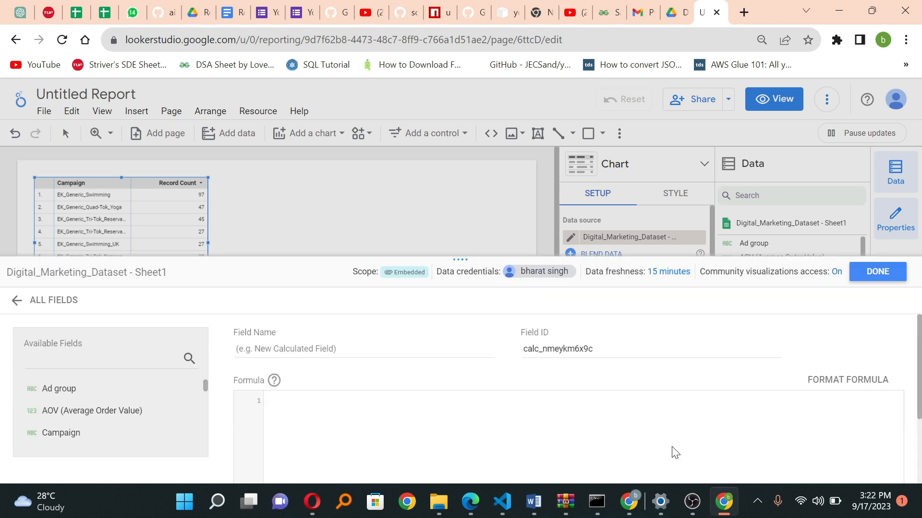
click(339, 352)
text(CPC)
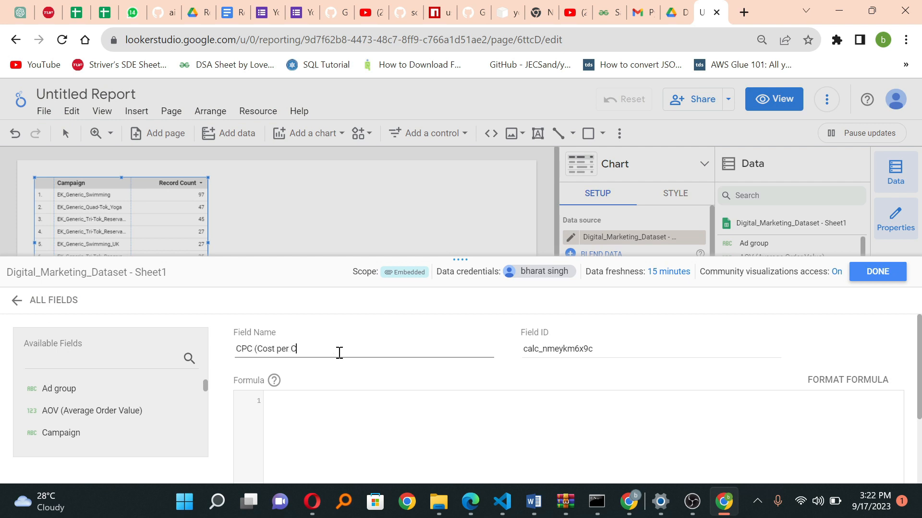
text((Cost per Conversion))
Step: Enter the Cost ($) field as the numerator of the CPC (Cost per Conversion) formula
click(305, 398)
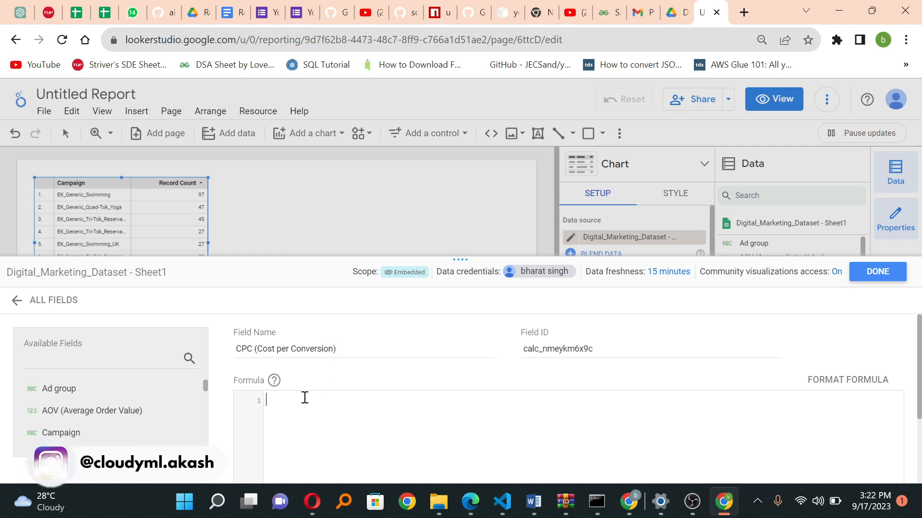
text(coss)
key(BackSpace)
key(BackSpace)
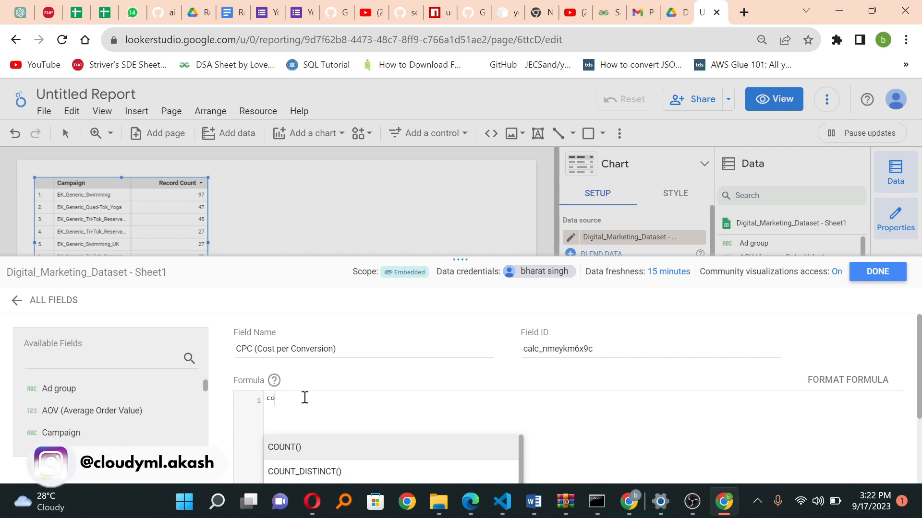
text(sts)
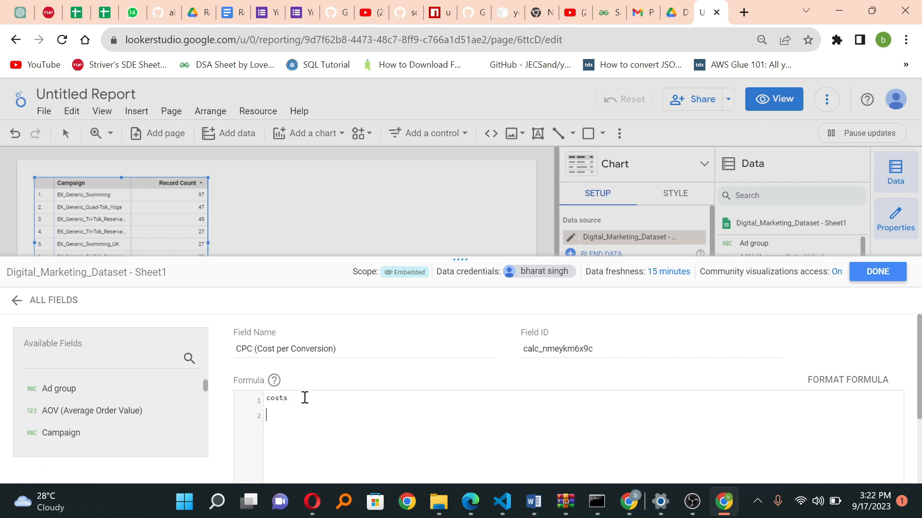
key(BackSpace)
key(Down)
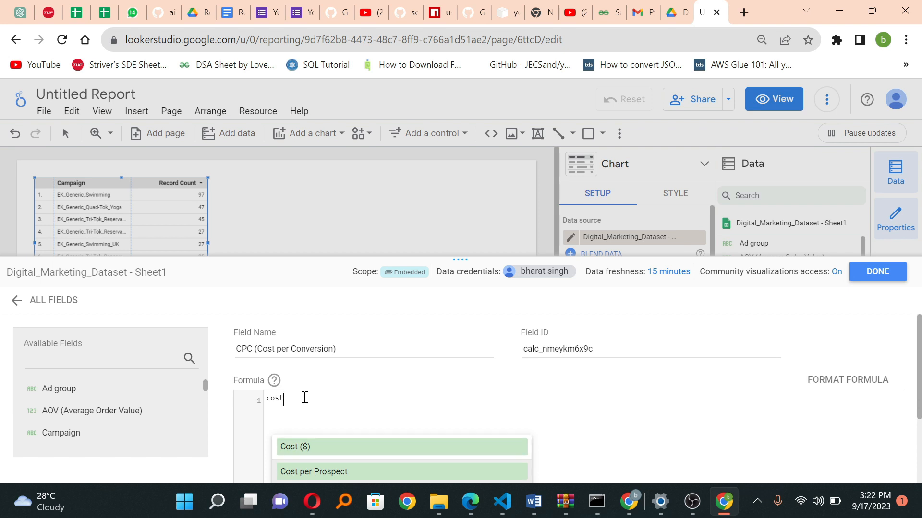
key(Return)
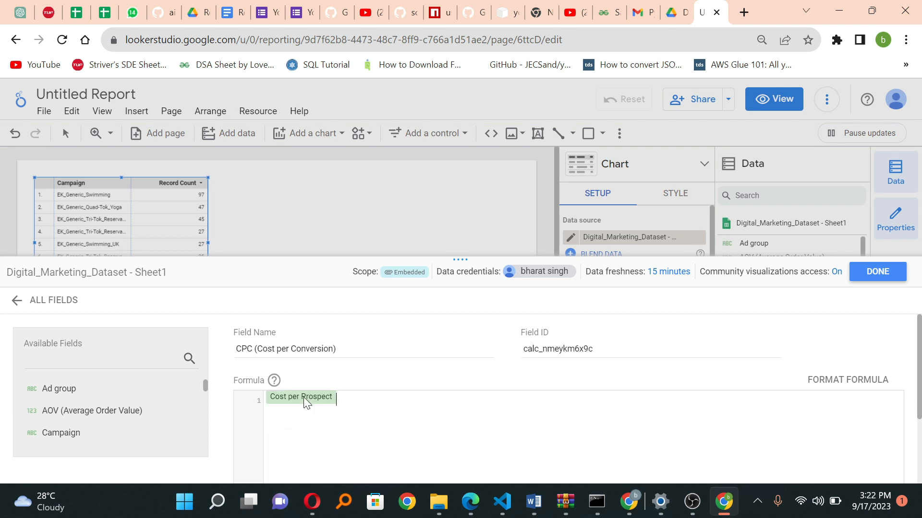
key(BackSpace)
text(cos)
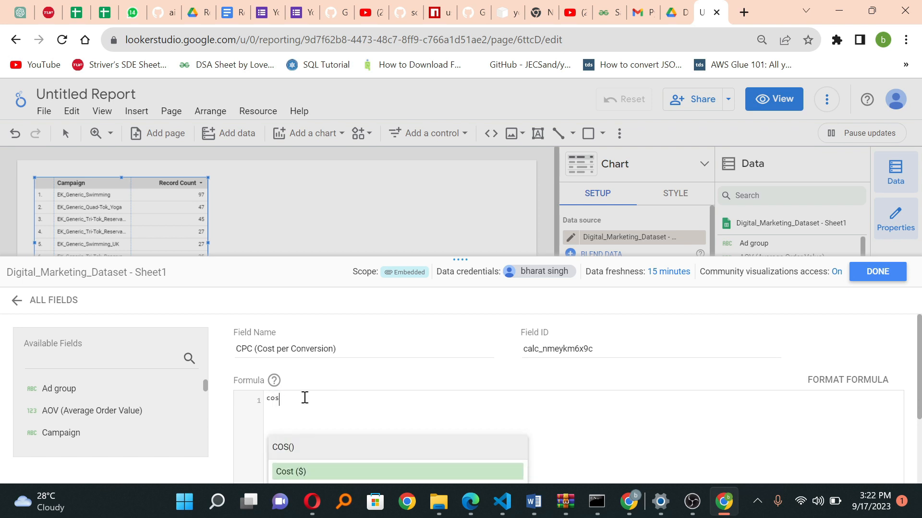
key(Return)
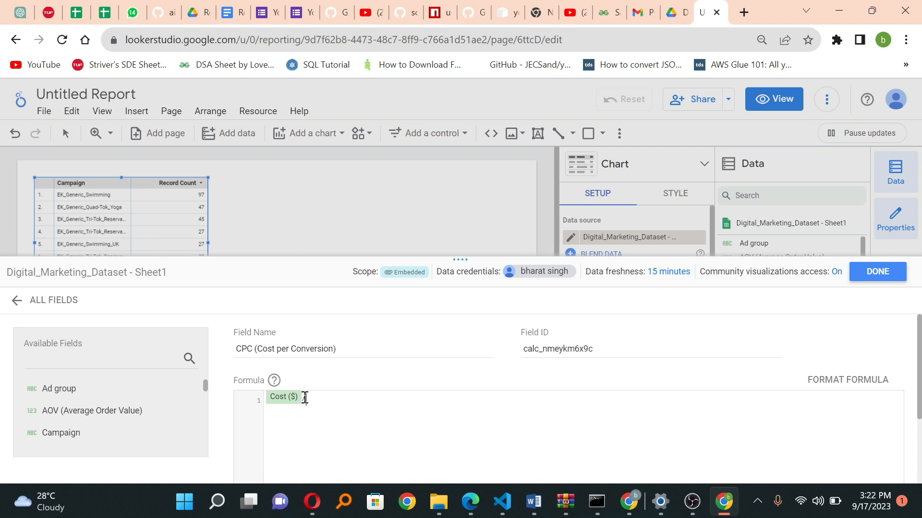
Step: Complete the formula by dividing Cost ($) by the bracketed sum (Leads + Prospects)
text(/(l)
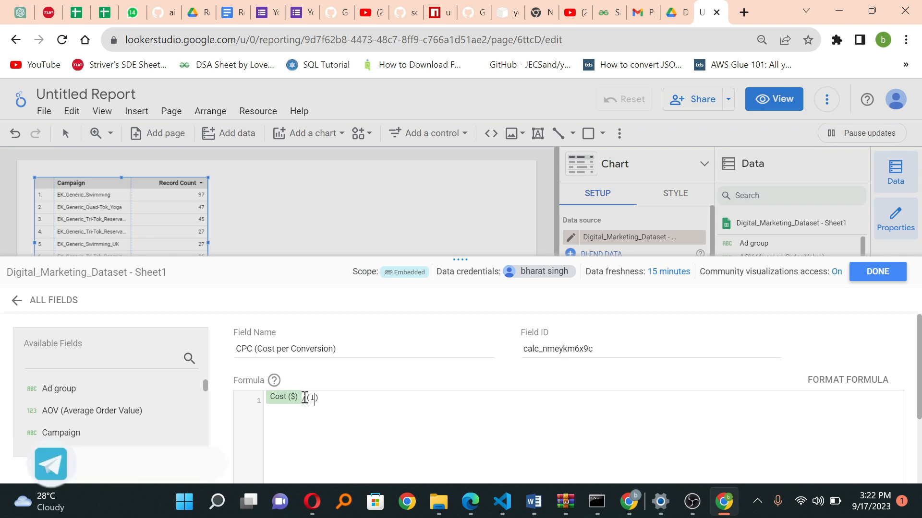
text(ea)
key(Return)
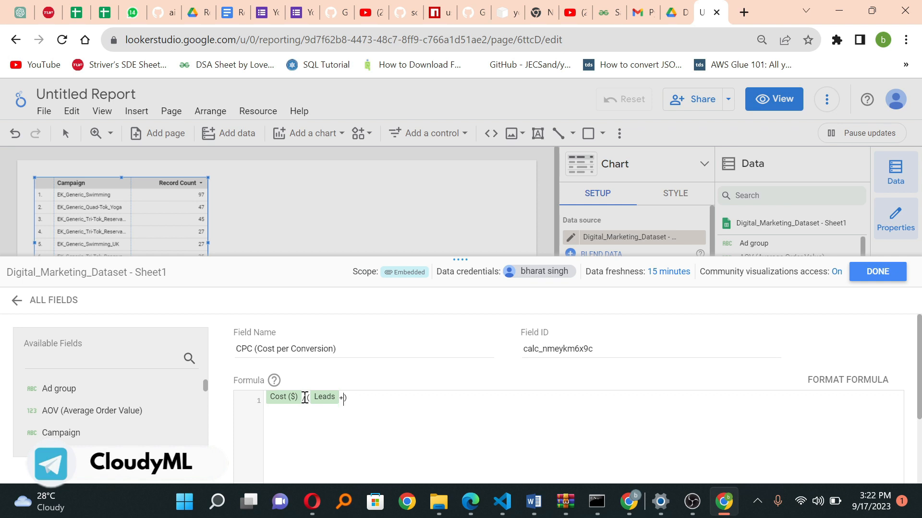
text(+prs)
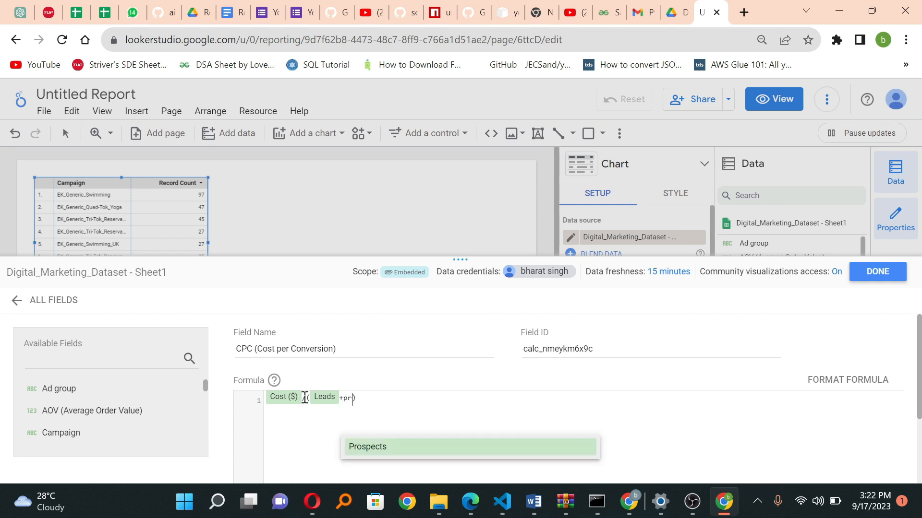
key(Return)
key(BackSpace)
key(BackSpace)
key(BackSpace)
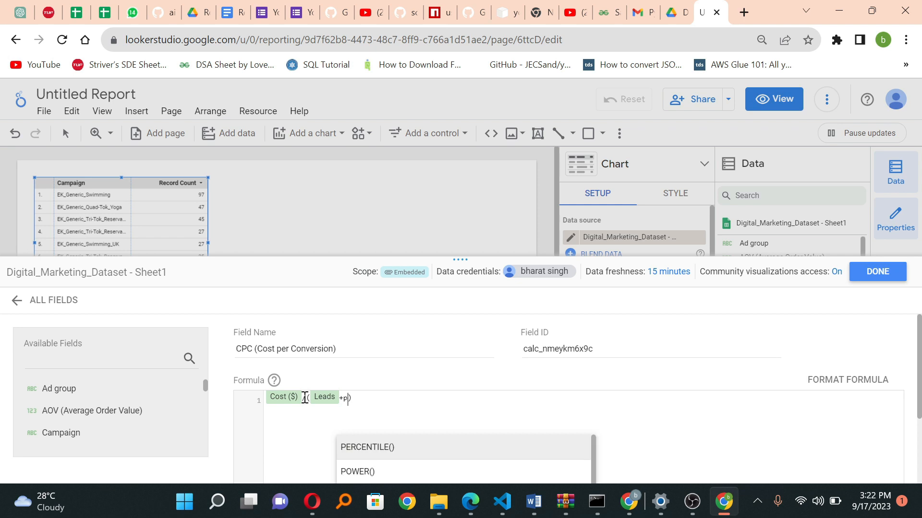
text(os)
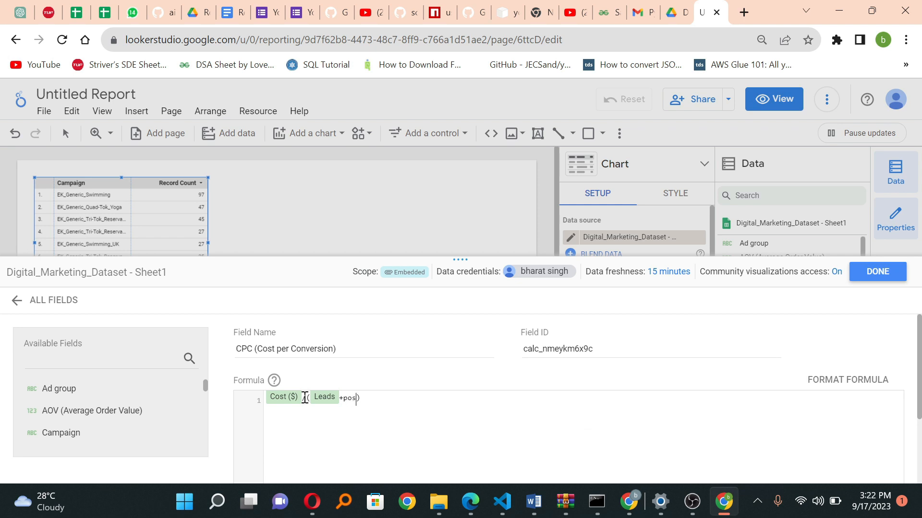
key(BackSpace)
key(BackSpace)
text(rospects)
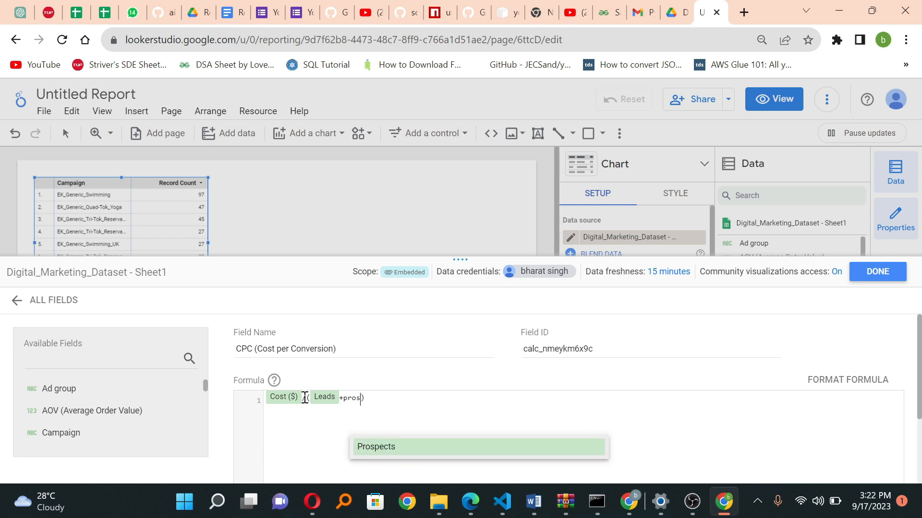
key(Return)
Step: Save the CPC (Cost per Conversion) field and return to the report
scroll(305, 397, down, 3)
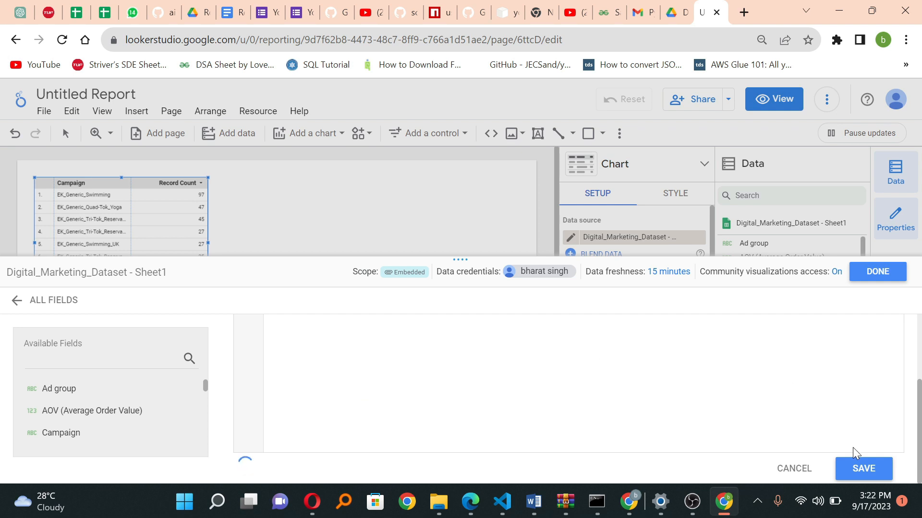
click(868, 467)
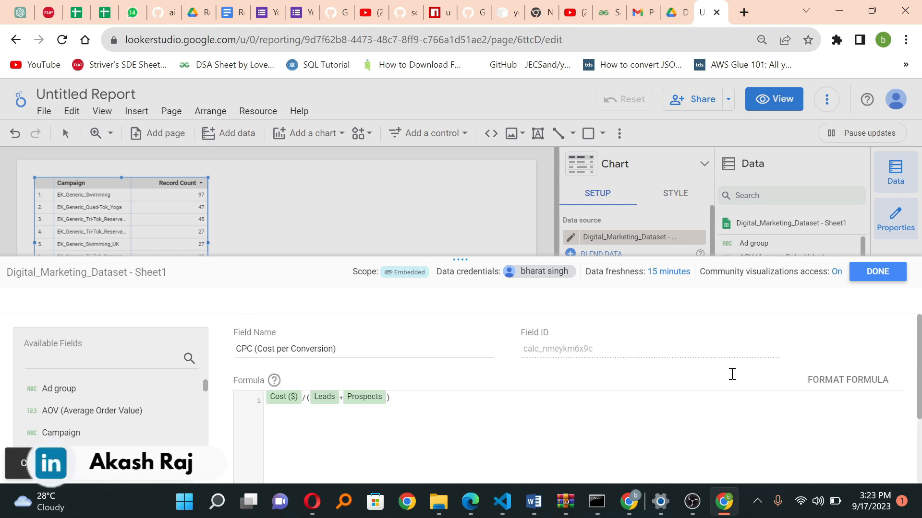
click(873, 283)
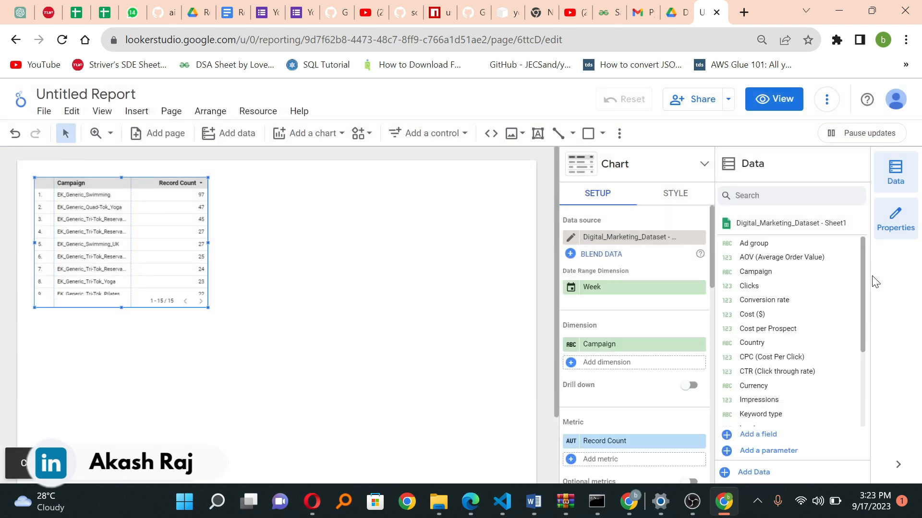
Step: Widen the Campaign table on the report page to about twice its width, keeping its height
scroll(777, 332, down, 3)
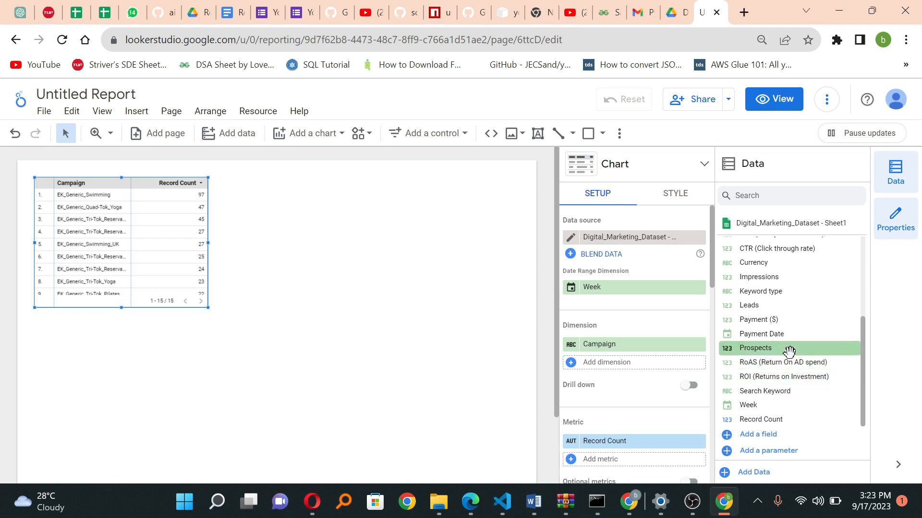
scroll(787, 350, up, 3)
scroll(789, 351, down, 3)
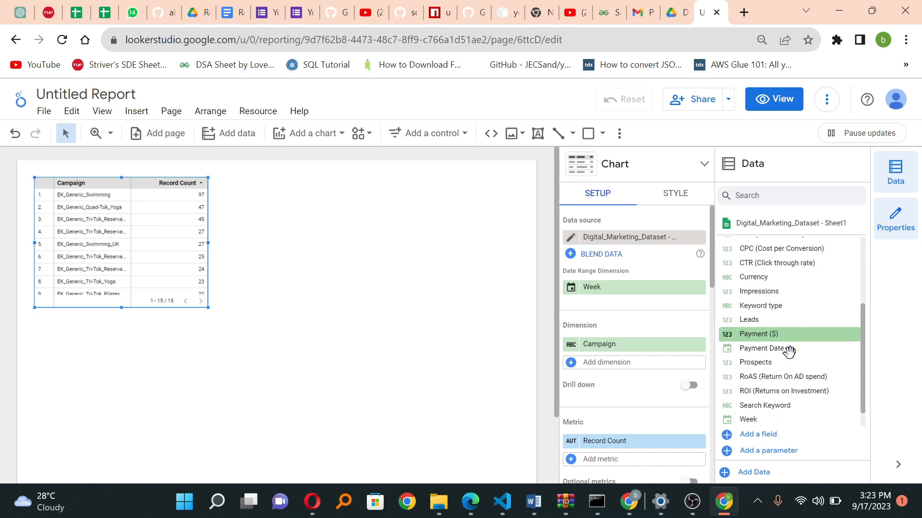
scroll(790, 352, up, 3)
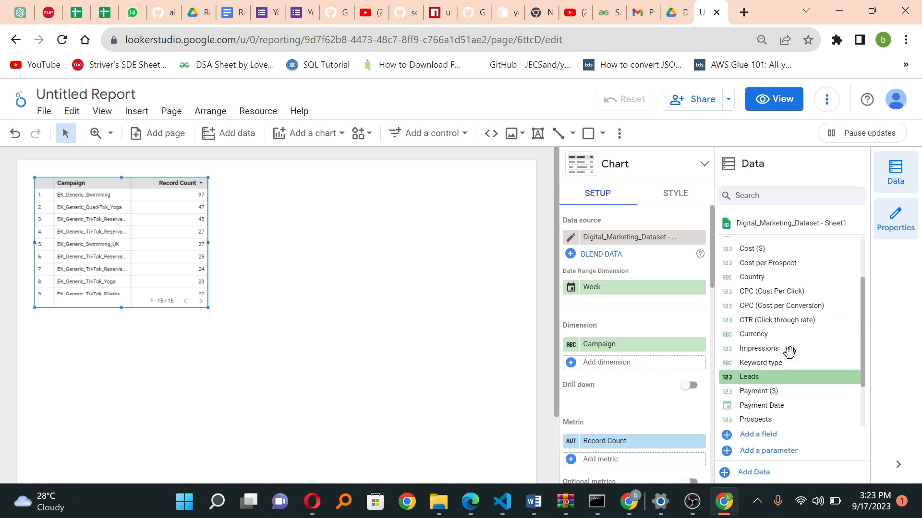
scroll(789, 352, down, 3)
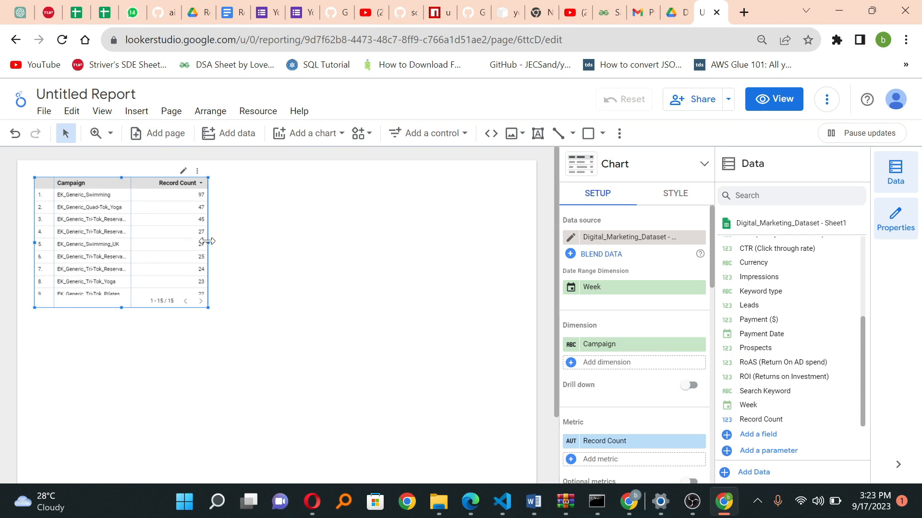
drag(207, 242, 403, 240)
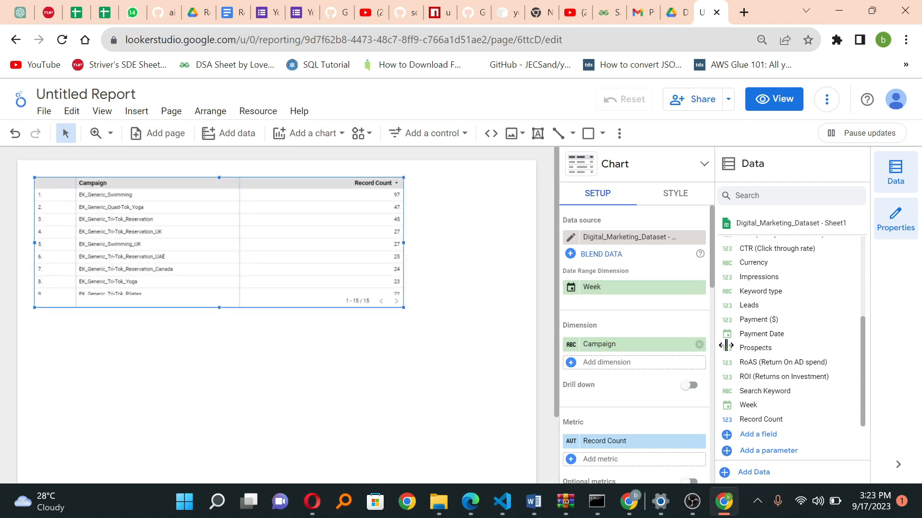